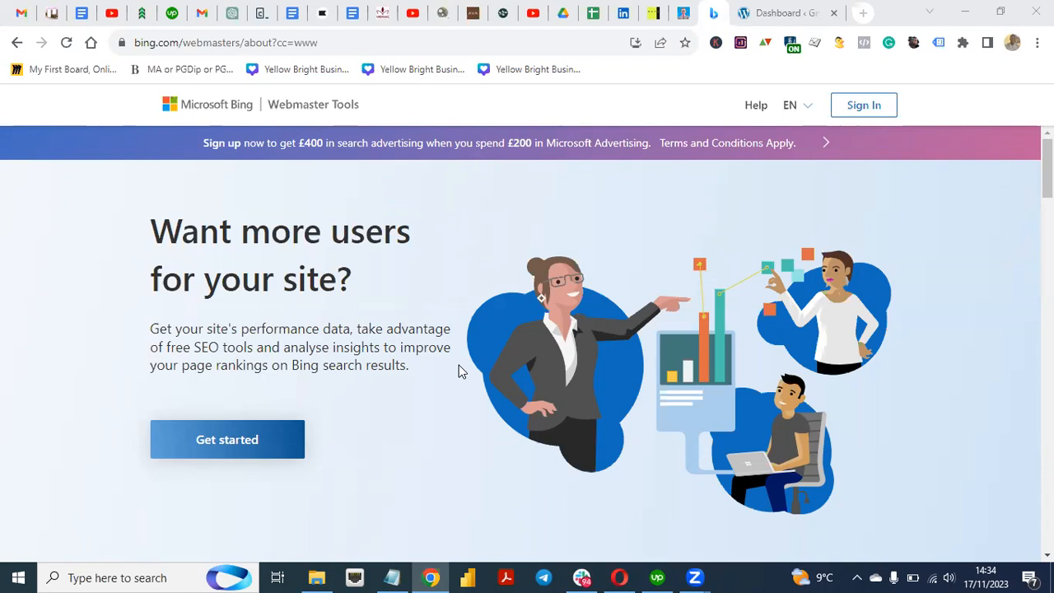
# Step: Review the facts about Bing in the CRO Note in Notepad, and view the site's WordPress dashboard in the browser
pyautogui.click(392, 577)
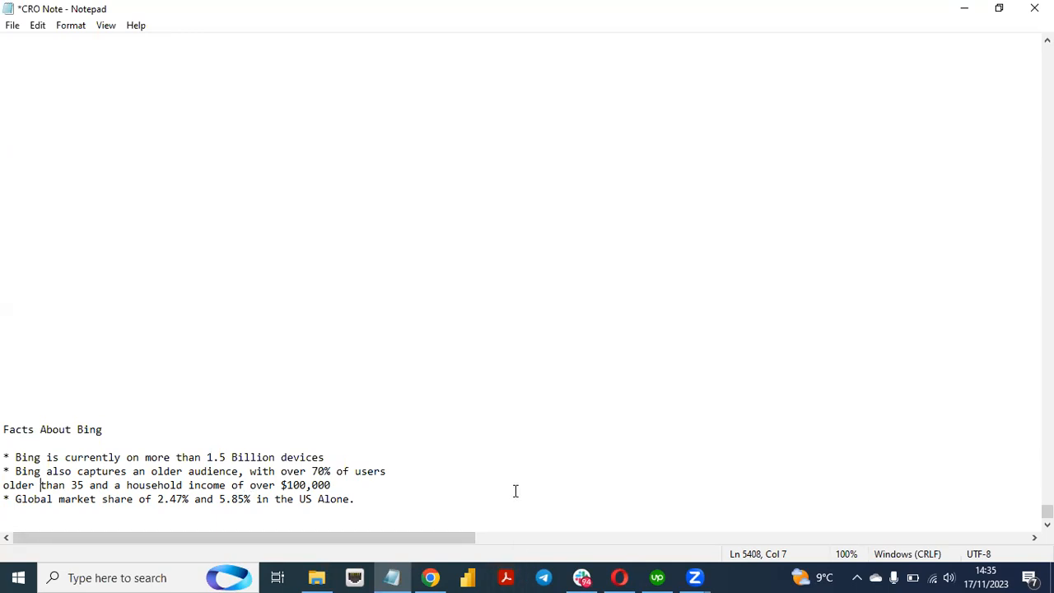
pyautogui.click(431, 578)
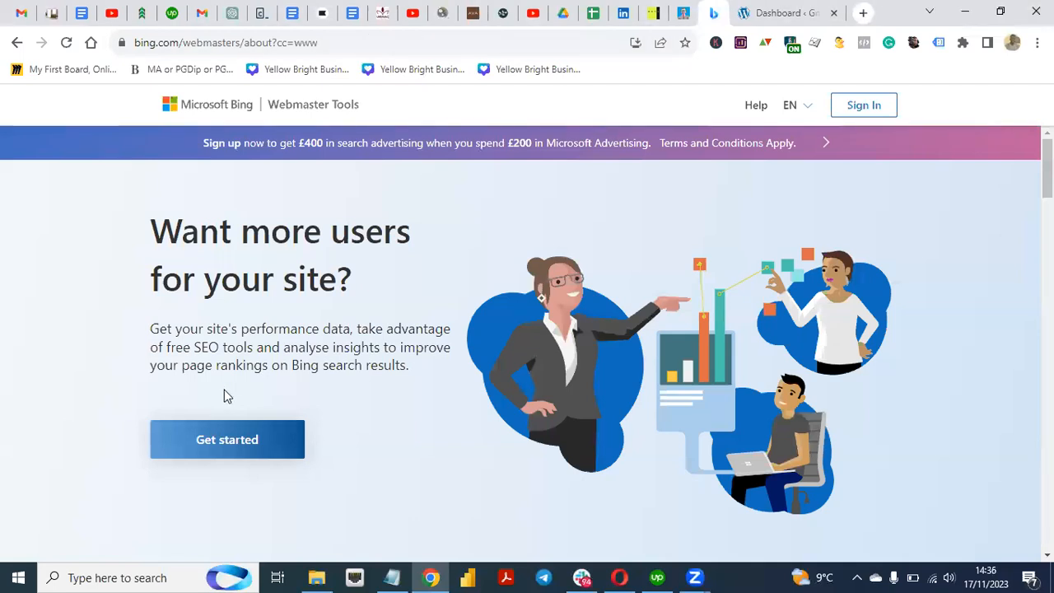
pyautogui.click(796, 11)
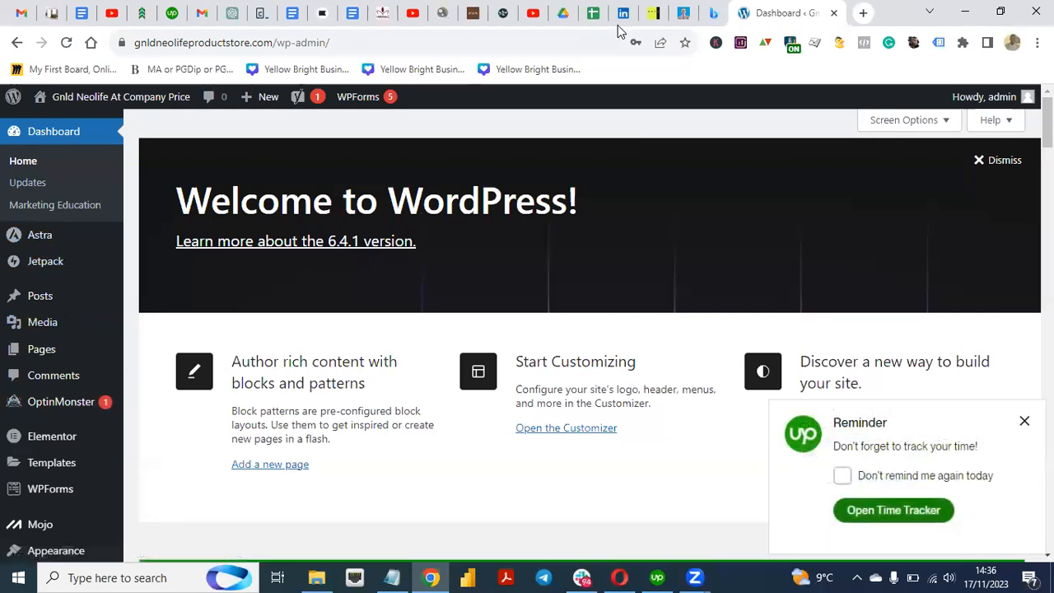
pyautogui.click(717, 15)
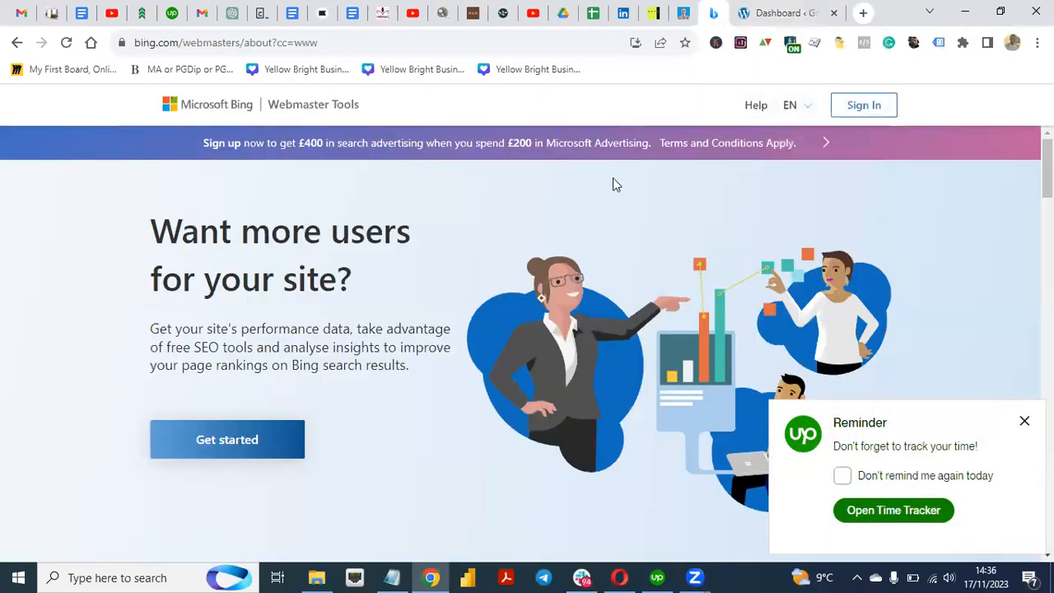
# Step: Sign in to Bing Webmaster Tools with the store's Google account, dismissing the time-tracking reminder
pyautogui.click(220, 443)
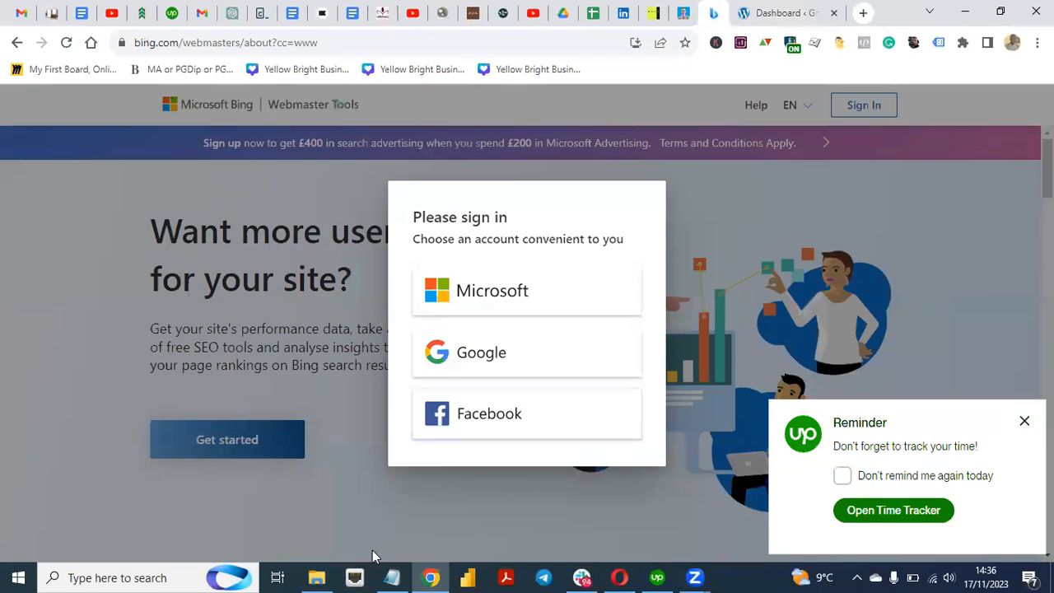
pyautogui.click(502, 353)
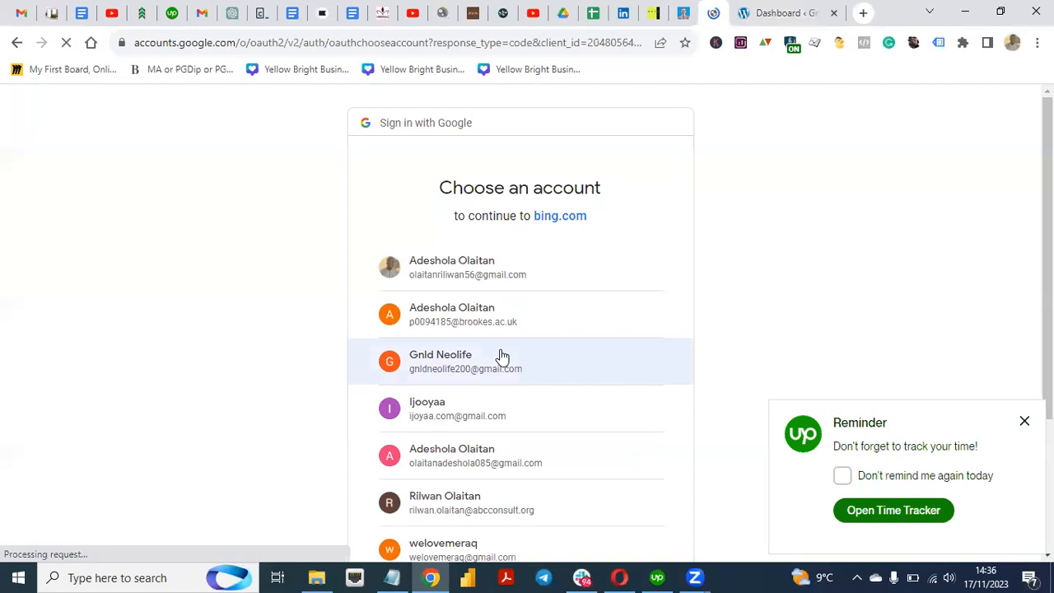
pyautogui.click(1025, 422)
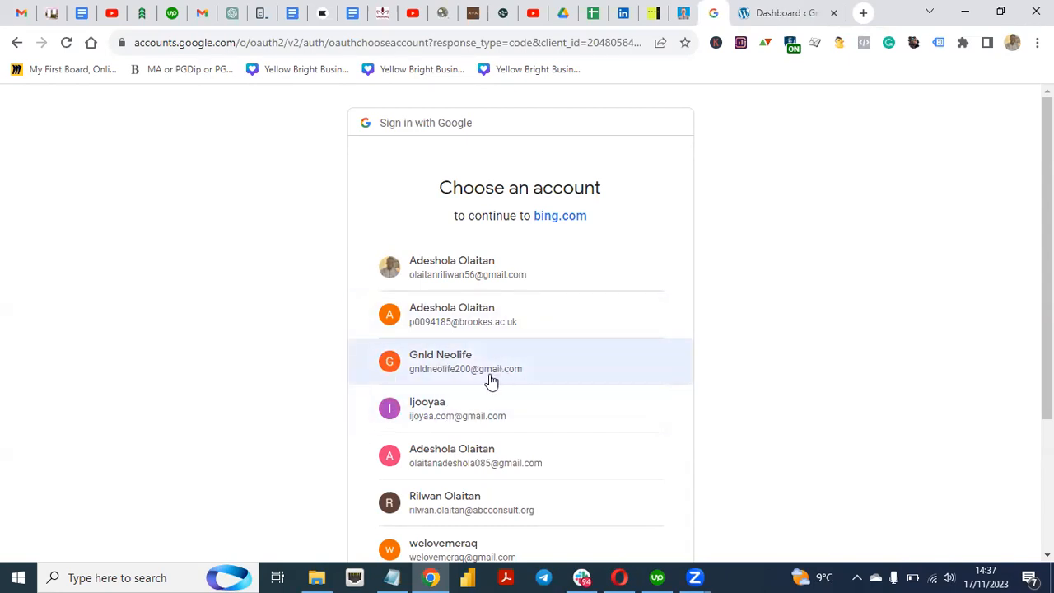
pyautogui.click(437, 368)
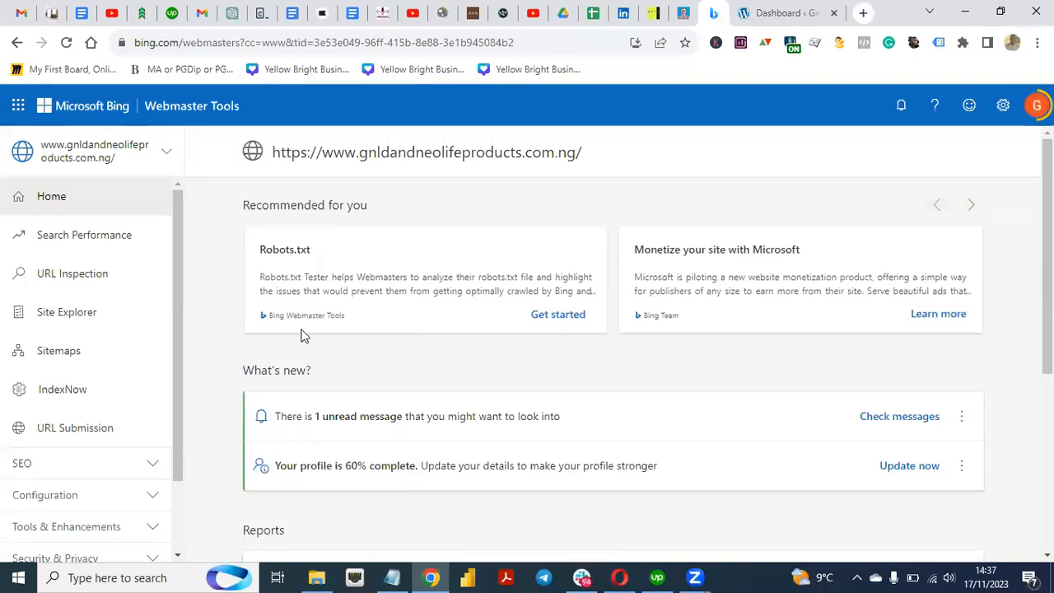
# Step: Delete the existing gnldneolifeproductstore.com site from Bing Webmaster Tools, confirming the removal with gnldneolifeproductstore
pyautogui.click(784, 13)
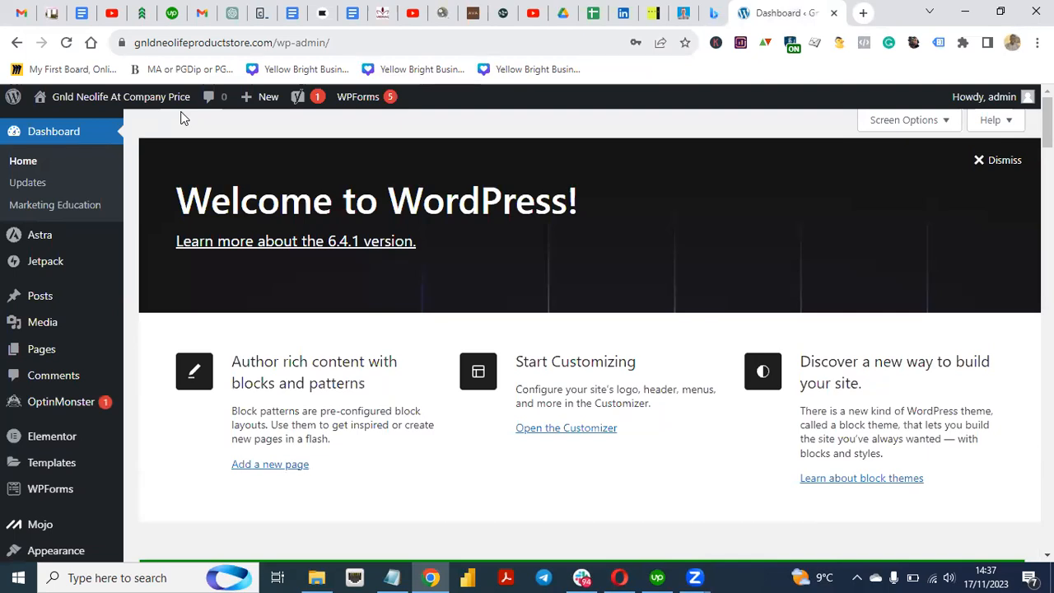
pyautogui.click(713, 14)
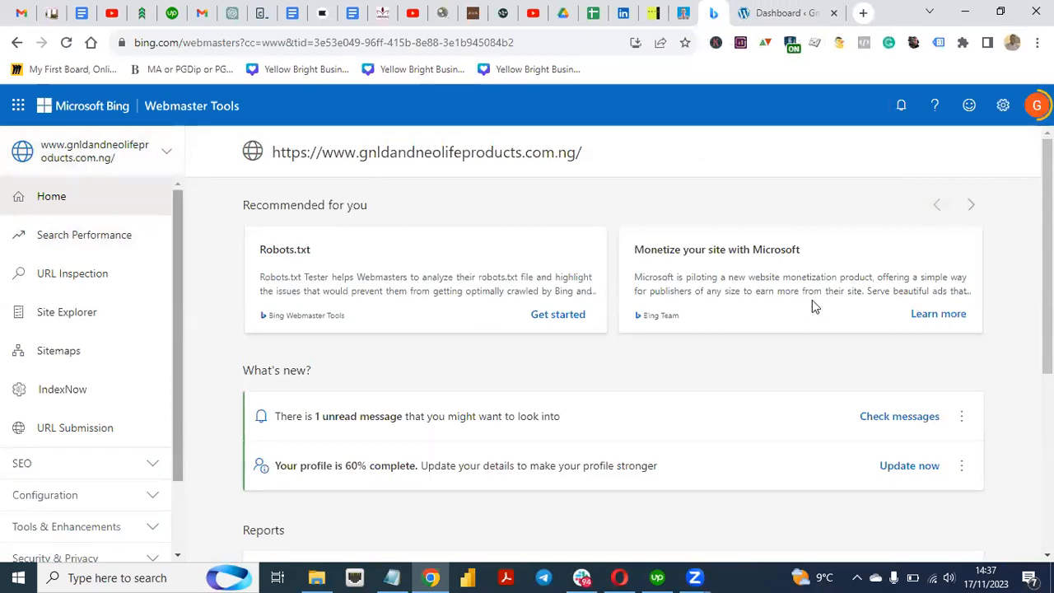
pyautogui.click(164, 154)
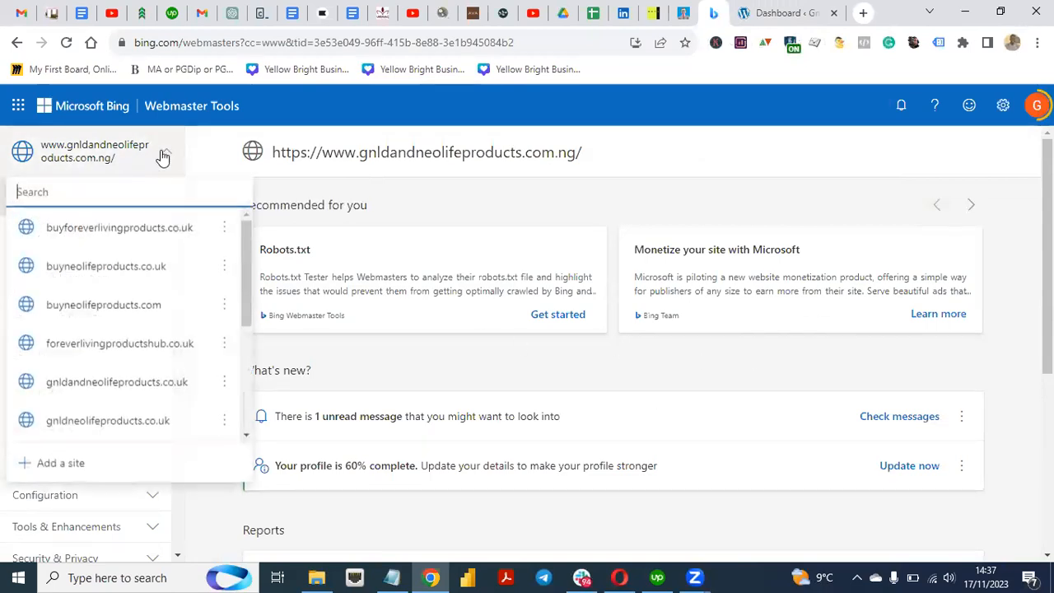
pyautogui.moveTo(243, 248); pyautogui.dragTo(237, 307)
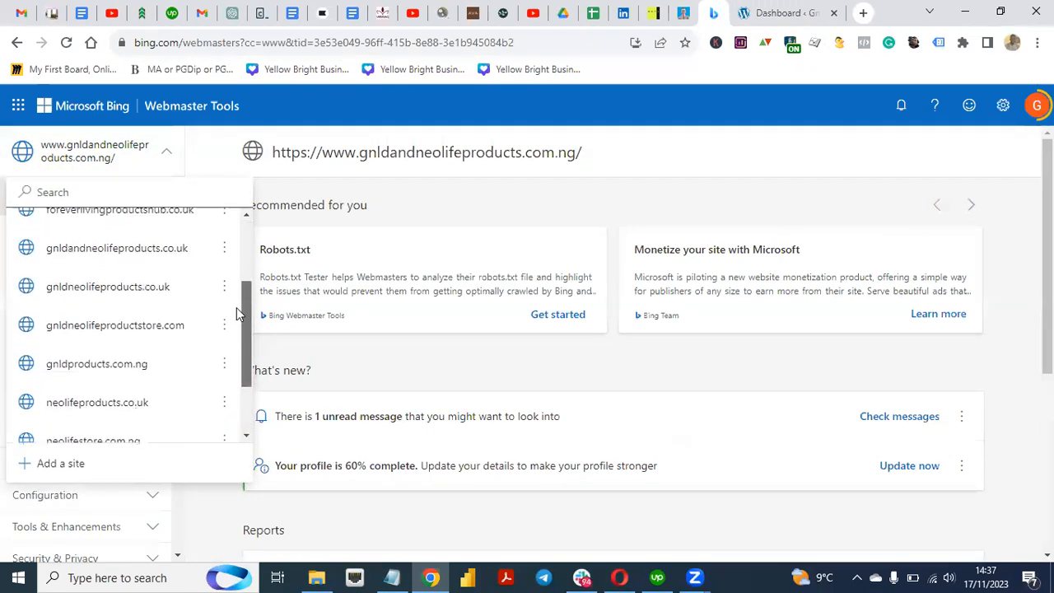
pyautogui.click(225, 327)
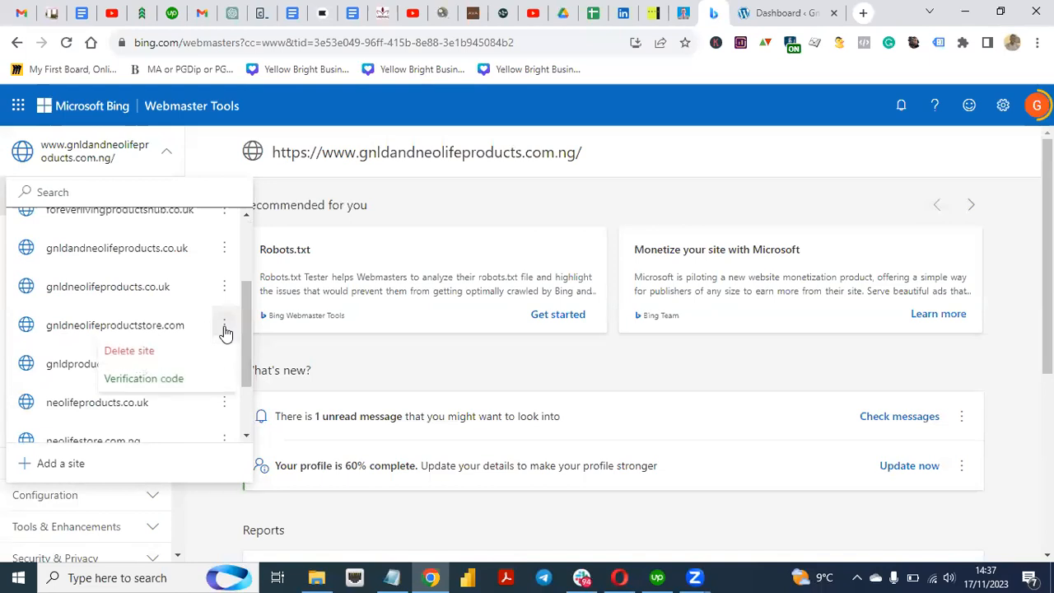
pyautogui.click(164, 355)
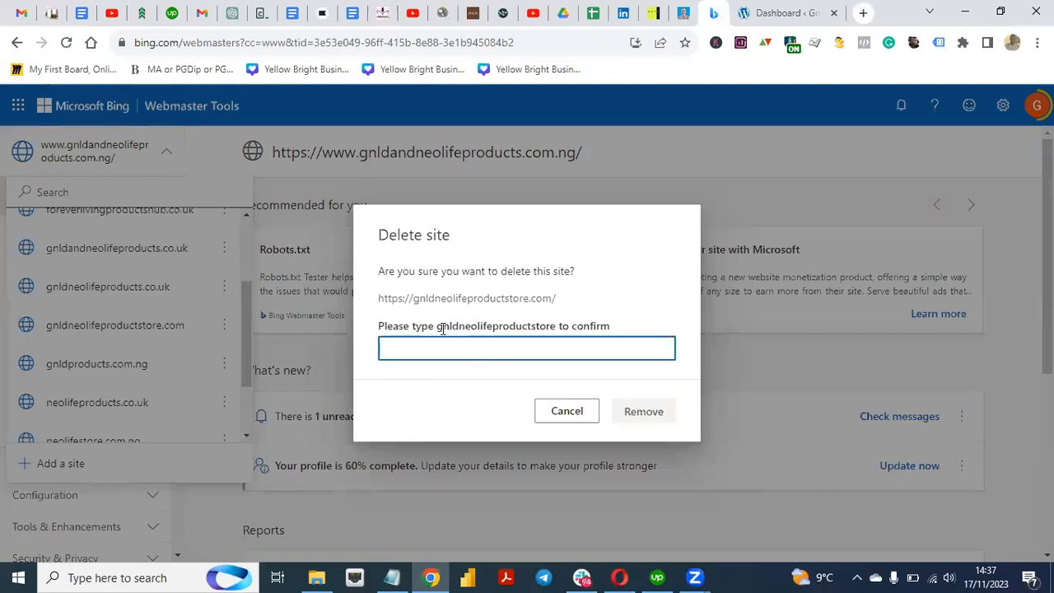
pyautogui.moveTo(436, 327); pyautogui.dragTo(556, 327)
pyautogui.hotkey('ctrl', 'c')
pyautogui.click(556, 326)
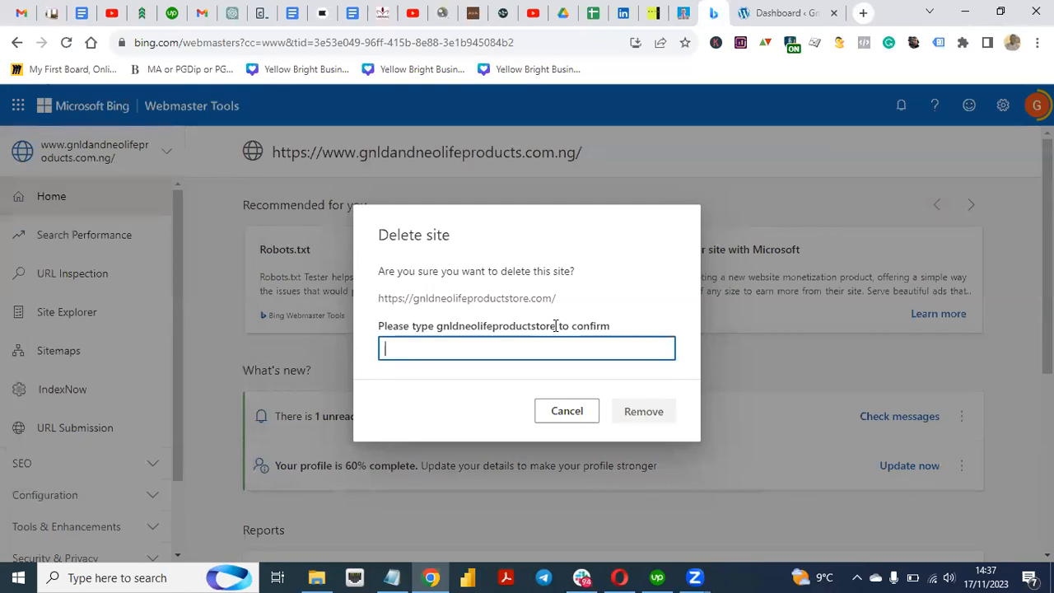
pyautogui.hotkey('ctrl', 'v')
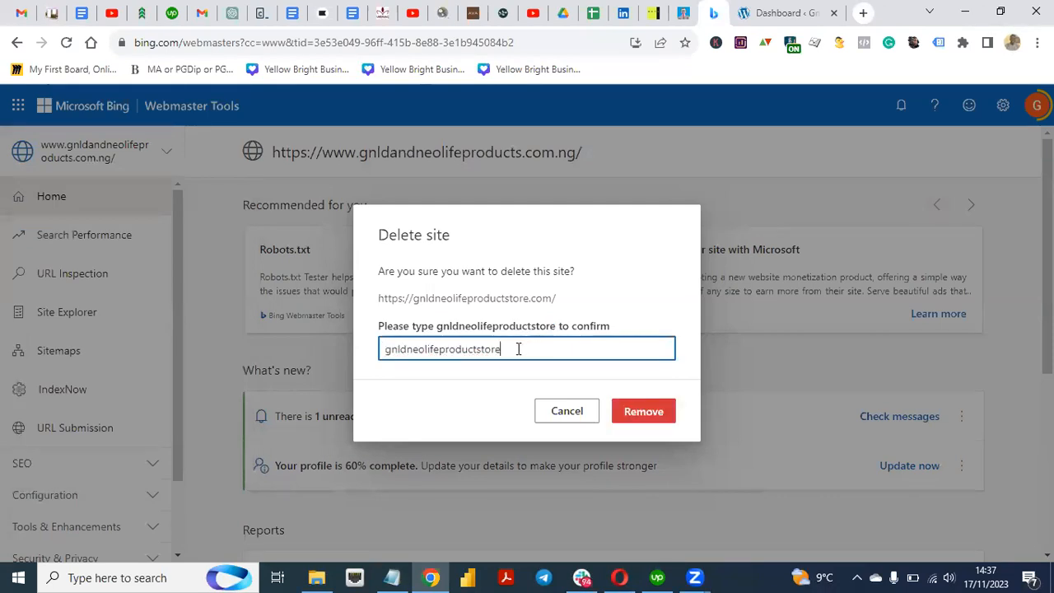
pyautogui.click(652, 422)
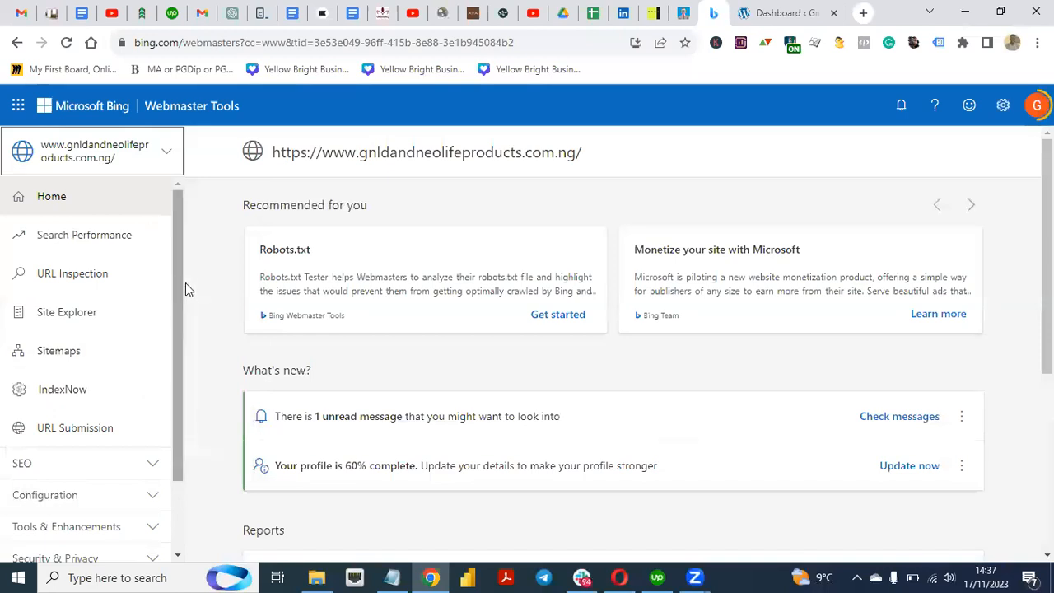
# Step: Check the remaining sites in the site list and open the options for adding a site
pyautogui.moveTo(175, 277); pyautogui.dragTo(177, 415)
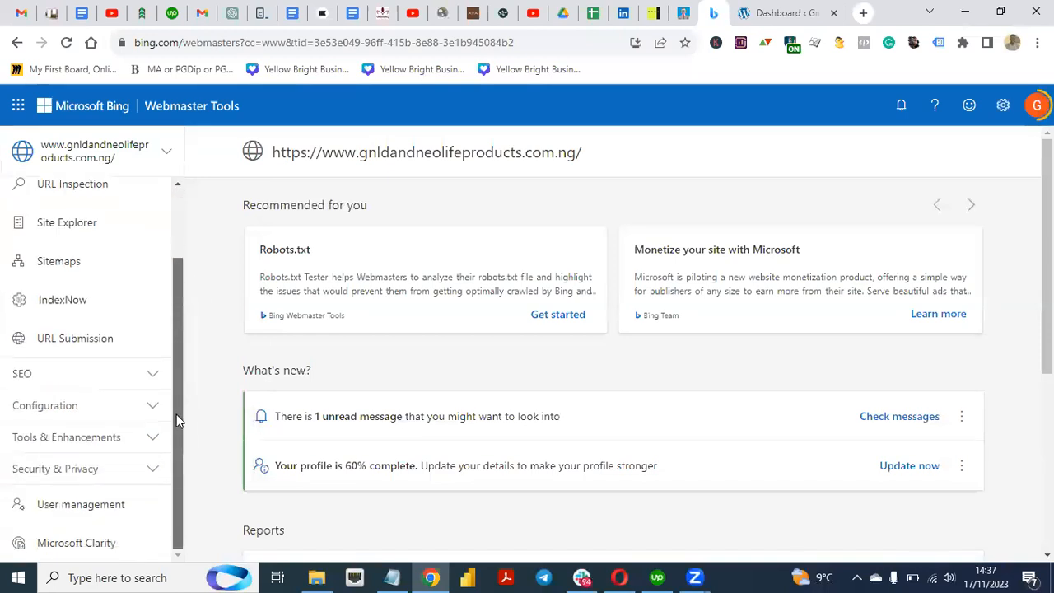
pyautogui.click(161, 157)
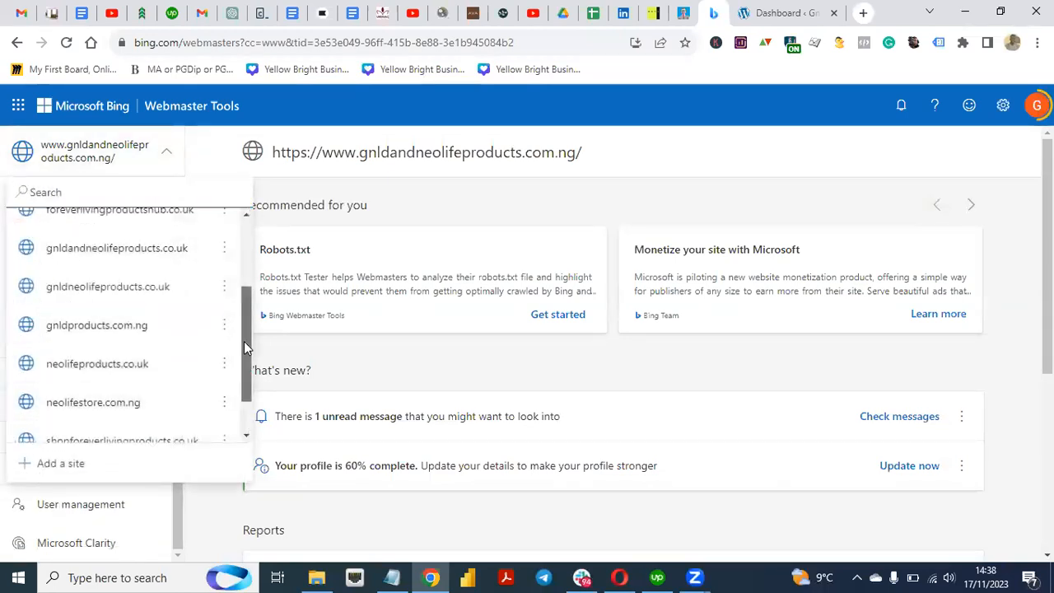
pyautogui.moveTo(244, 341); pyautogui.dragTo(242, 397)
pyautogui.click(62, 465)
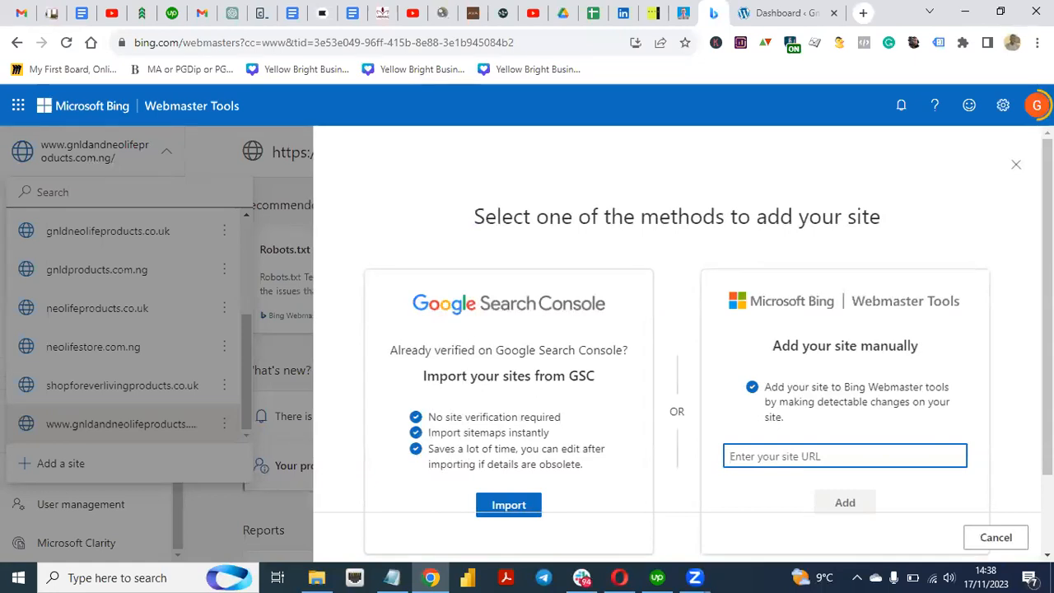
pyautogui.scroll(-2, 675, 346)
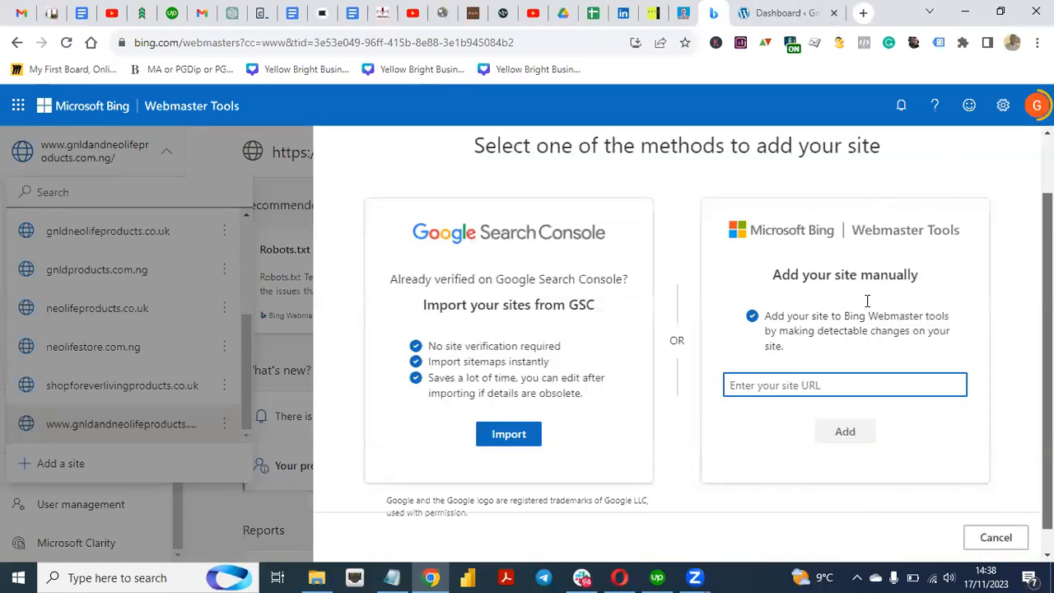
pyautogui.click(784, 13)
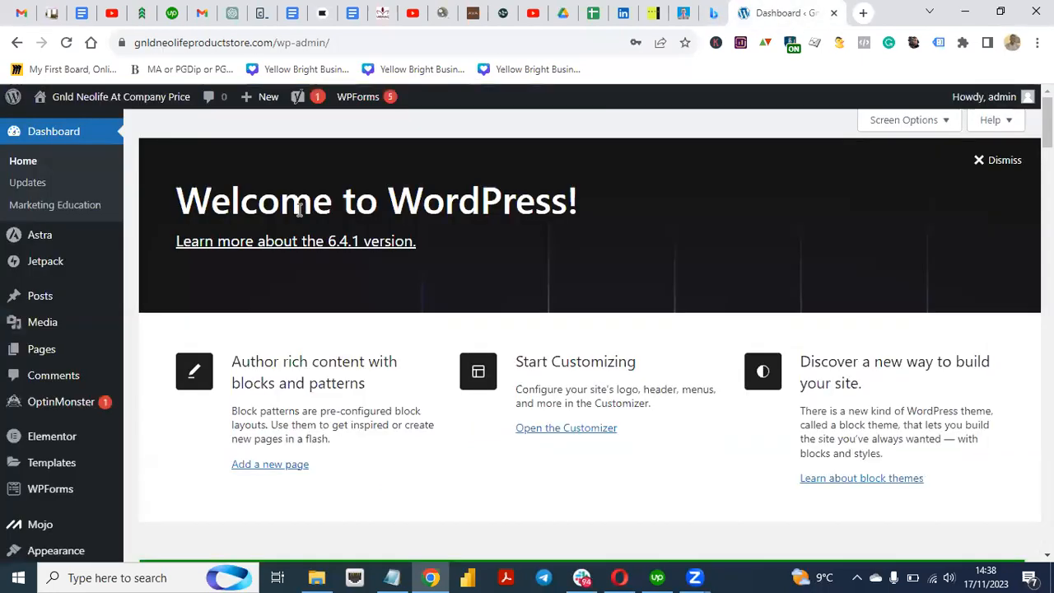
pyautogui.hotkey('ctrl', 'l')
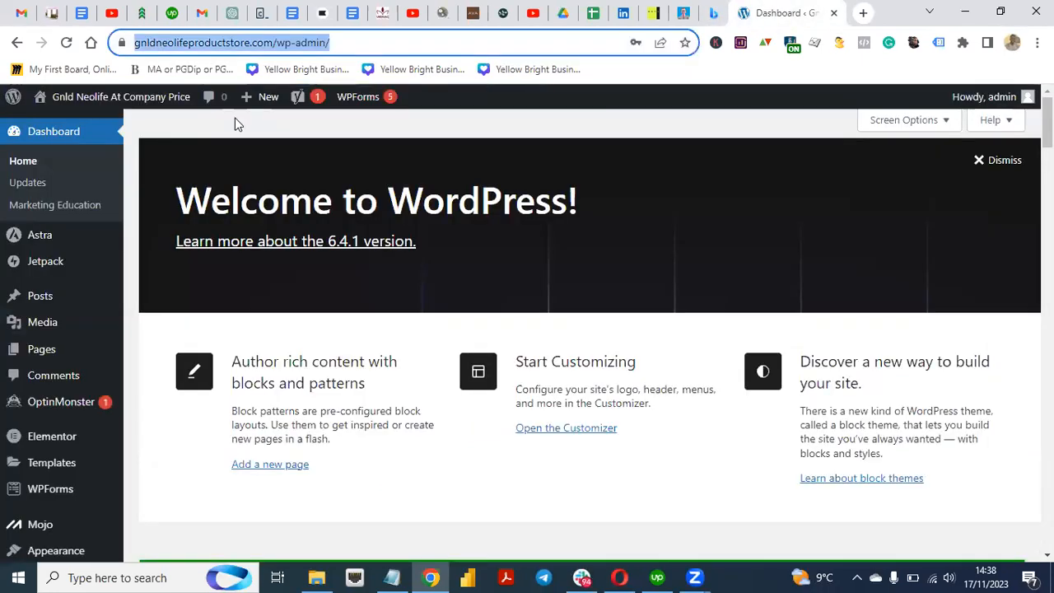
pyautogui.moveTo(312, 42); pyautogui.dragTo(134, 42)
pyautogui.hotkey('ctrl', 'c')
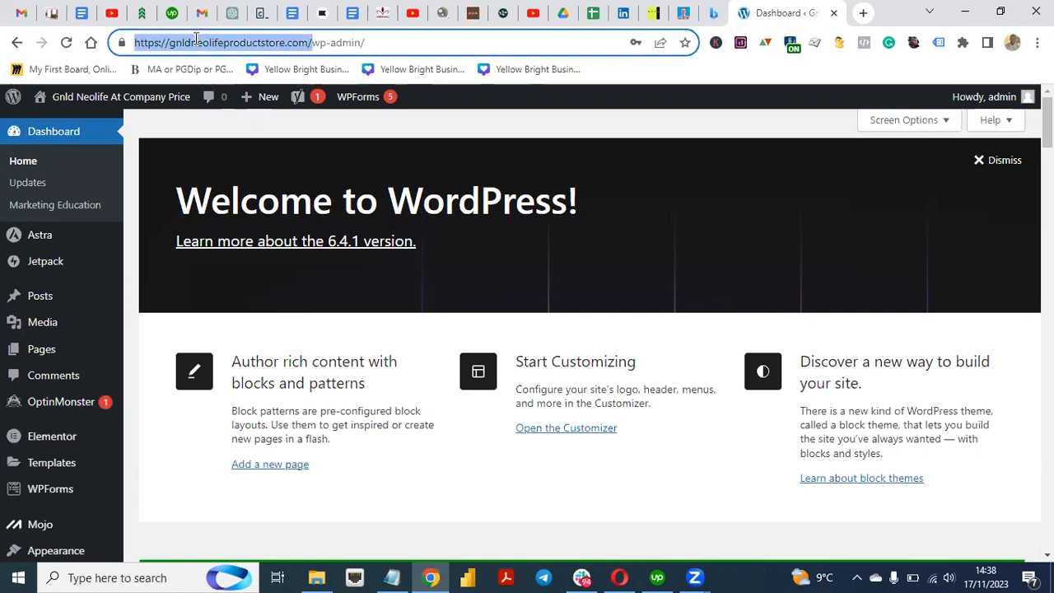
pyautogui.click(714, 13)
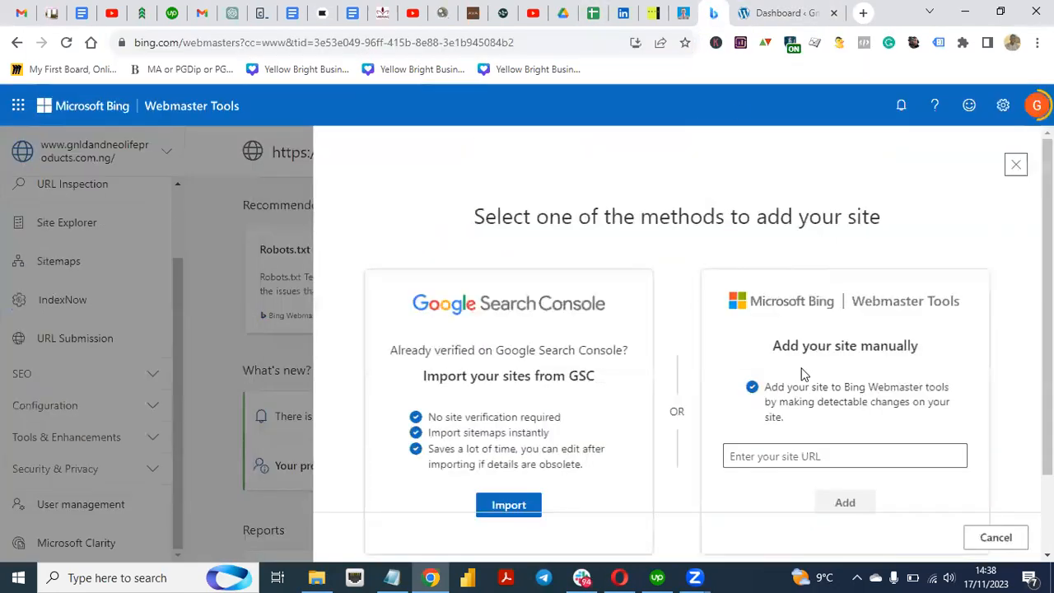
pyautogui.scroll(-1, 882, 394)
pyautogui.click(863, 396)
pyautogui.hotkey('ctrl', 'v')
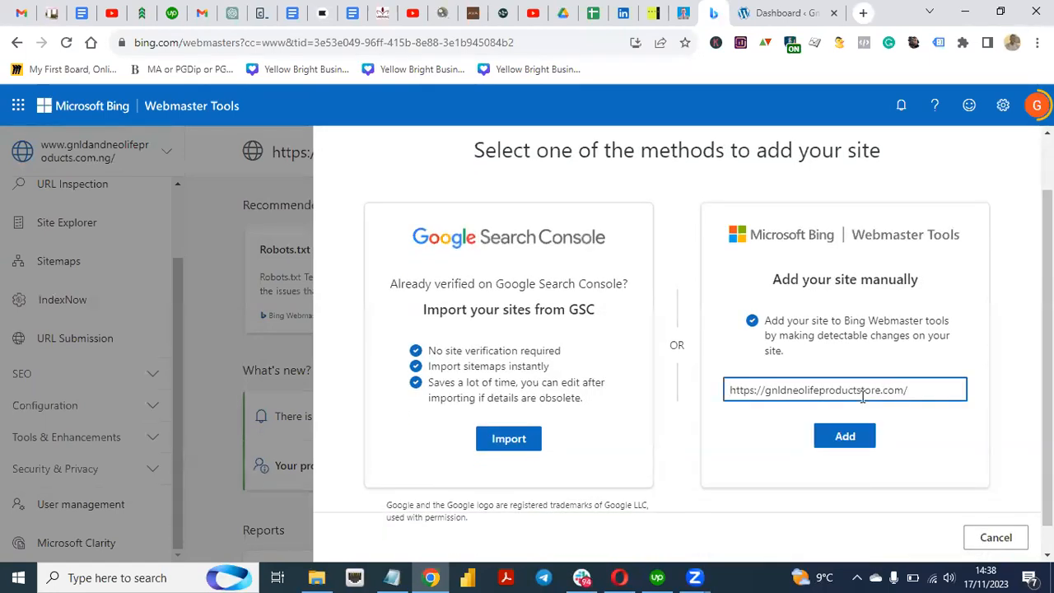
pyautogui.click(847, 439)
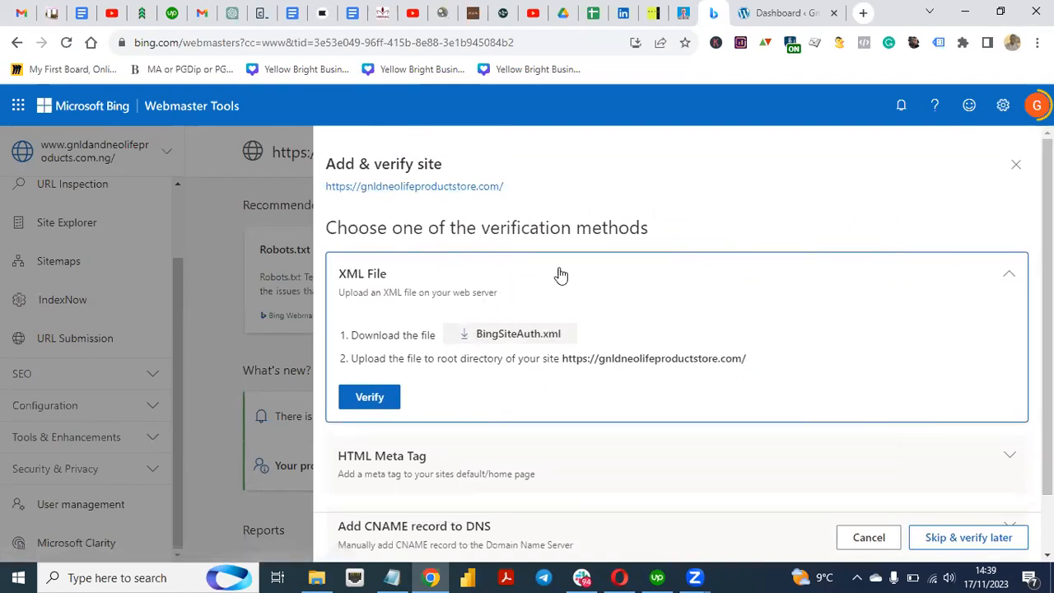
# Step: Review the verification methods, choose HTML Meta Tag and copy its meta tag
pyautogui.scroll(-2, 936, 271)
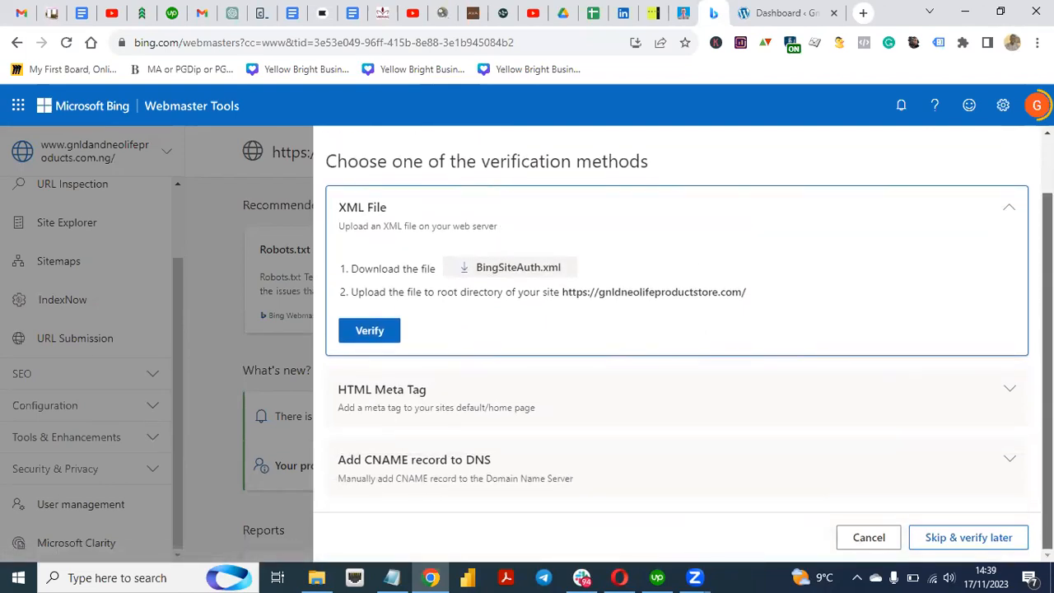
pyautogui.scroll(2, 937, 271)
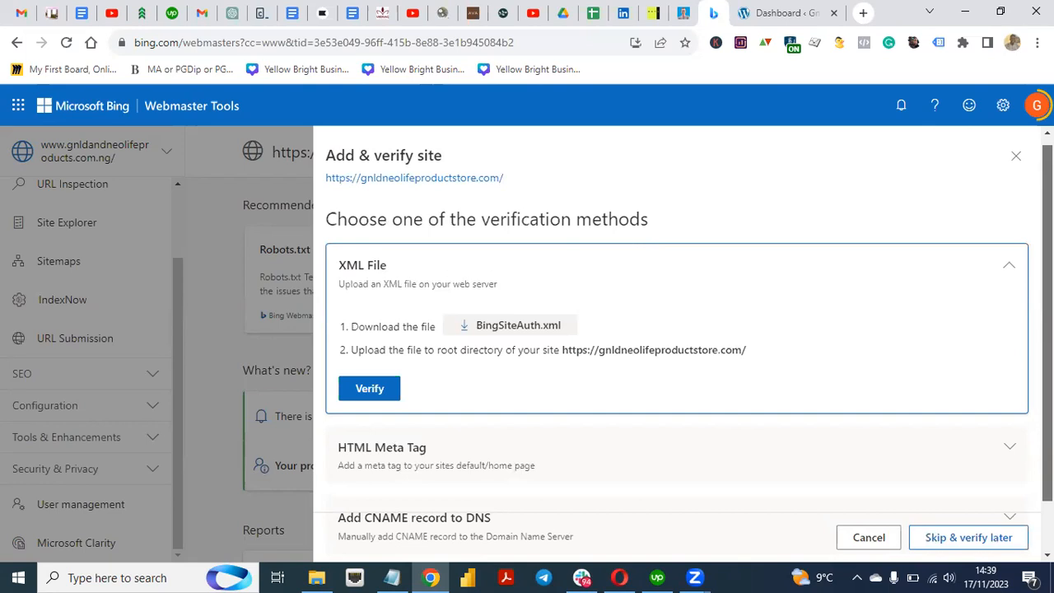
pyautogui.scroll(-1, 688, 341)
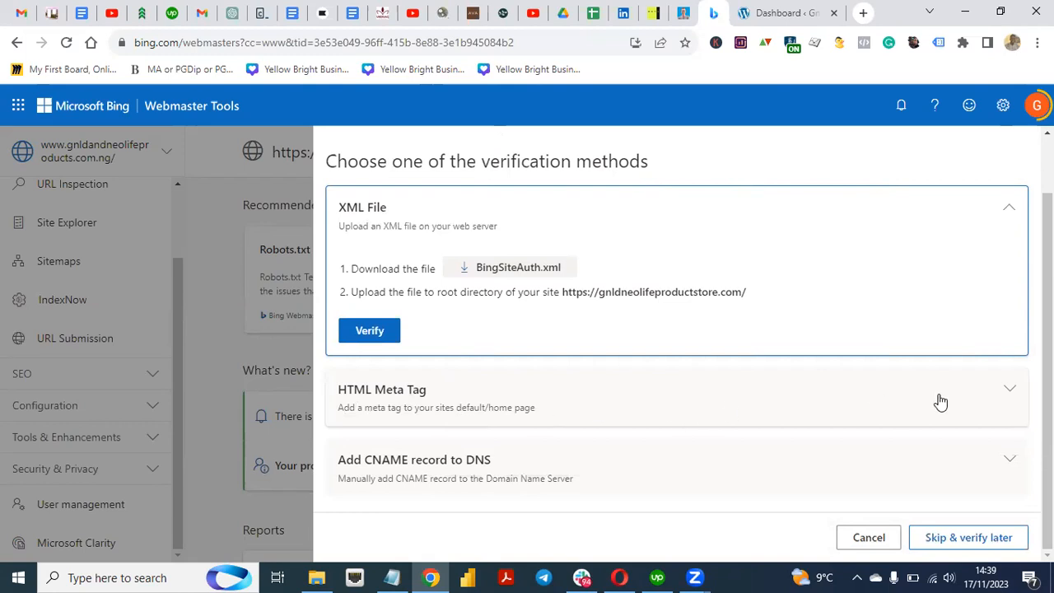
pyautogui.click(1005, 393)
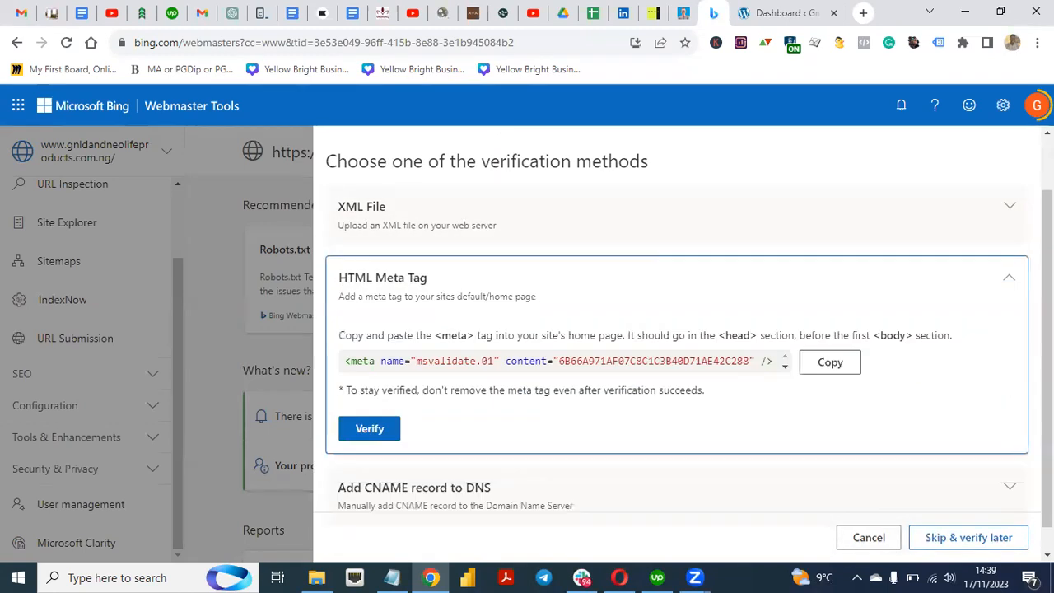
pyautogui.scroll(-1, 814, 365)
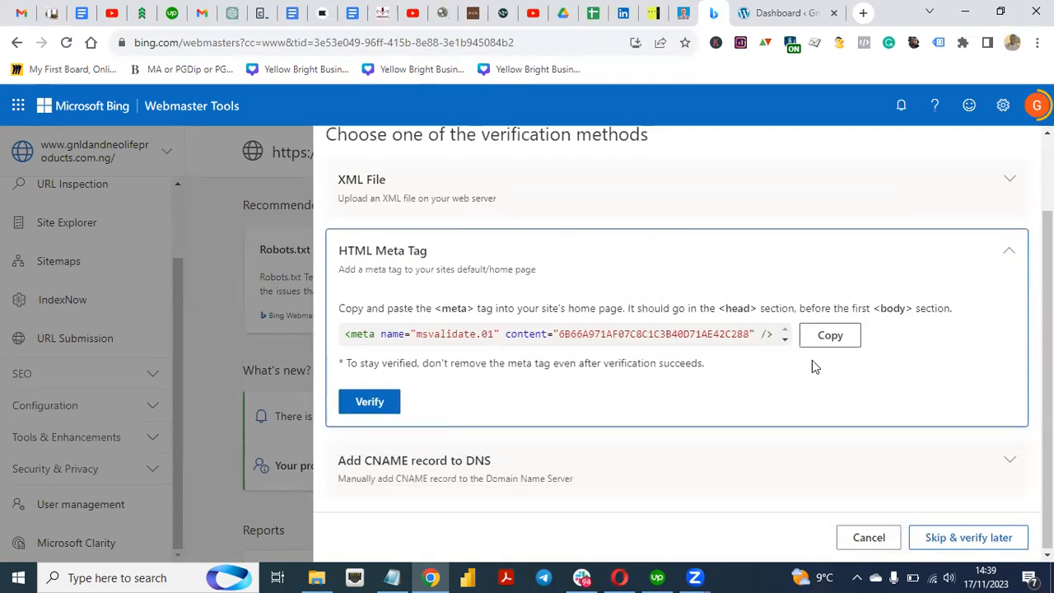
pyautogui.click(831, 338)
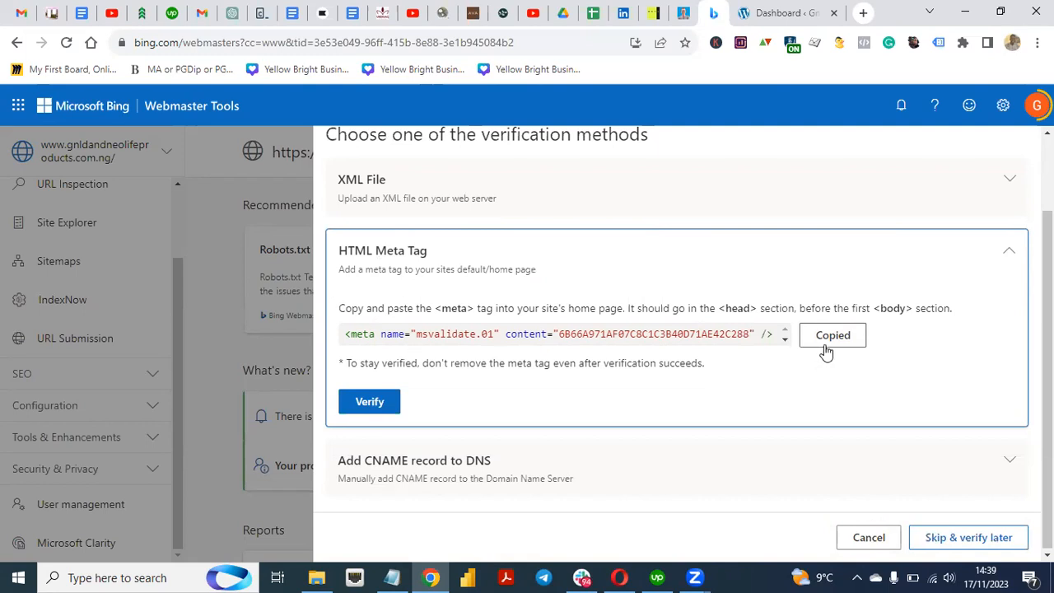
# Step: Switch to the WordPress dashboard and open the Astra theme's header.php in the Theme File Editor
pyautogui.click(773, 6)
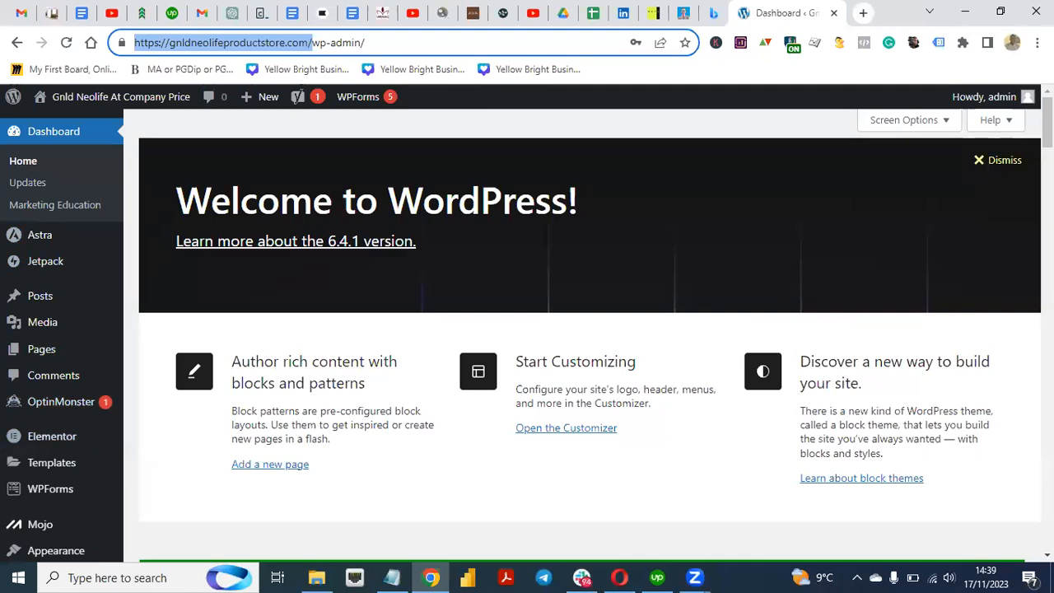
pyautogui.click(1052, 130)
pyautogui.scroll(-3, 577, 329)
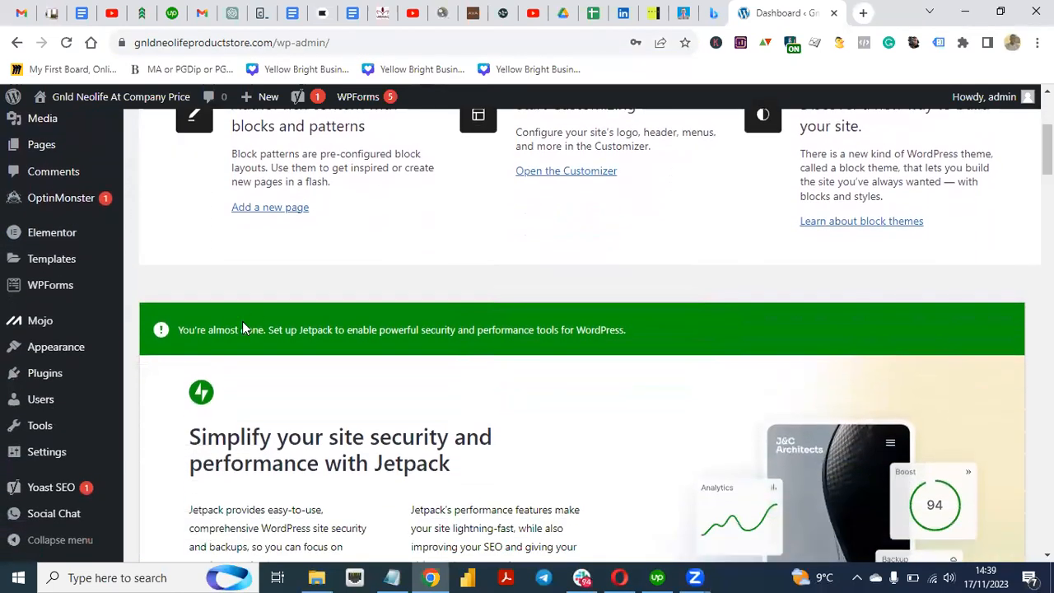
pyautogui.moveTo(62, 356)
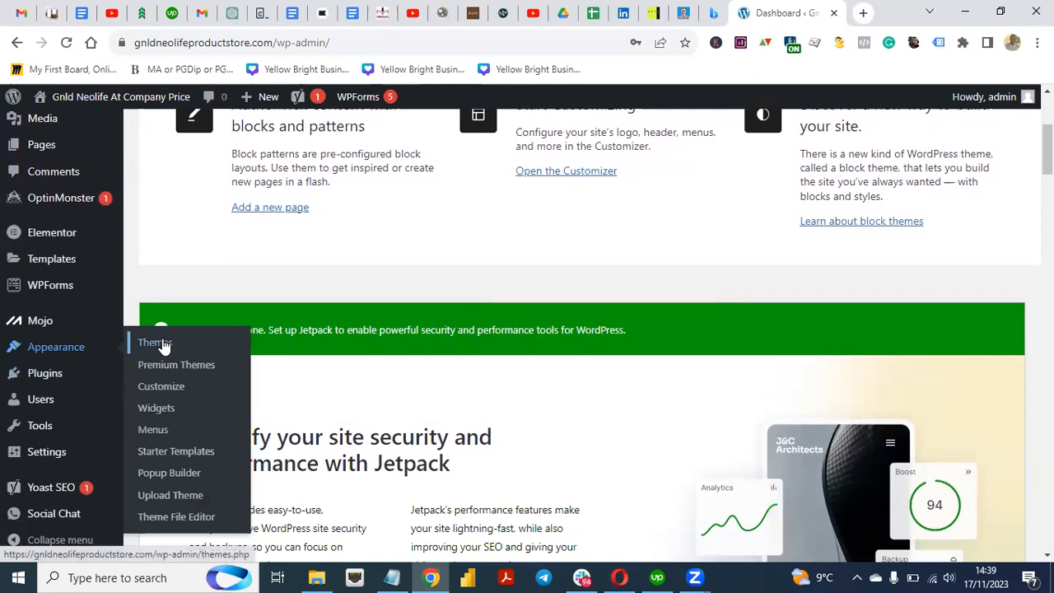
pyautogui.click(180, 519)
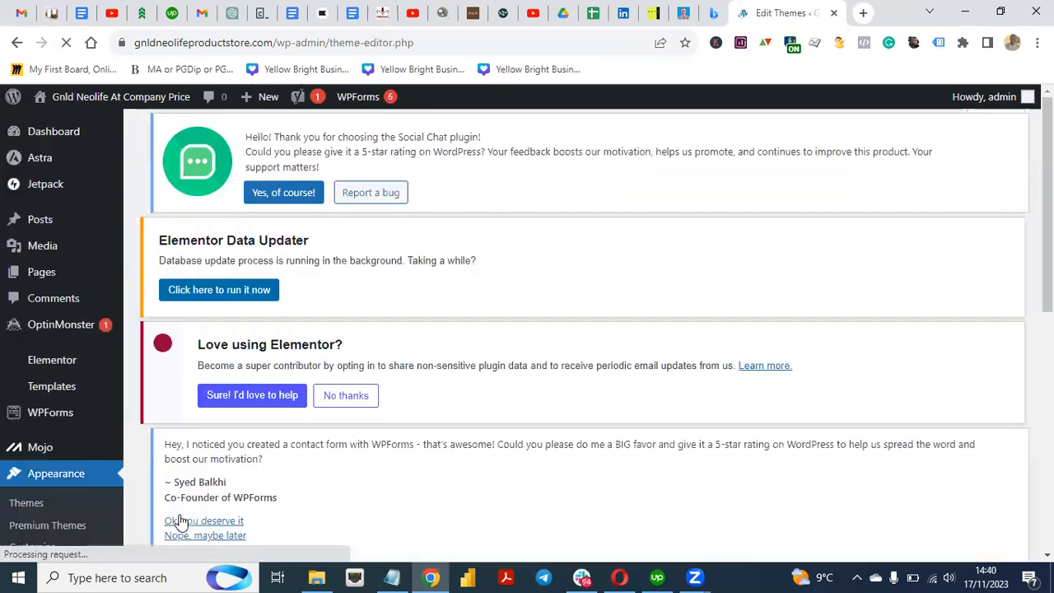
pyautogui.scroll(-4, 934, 223)
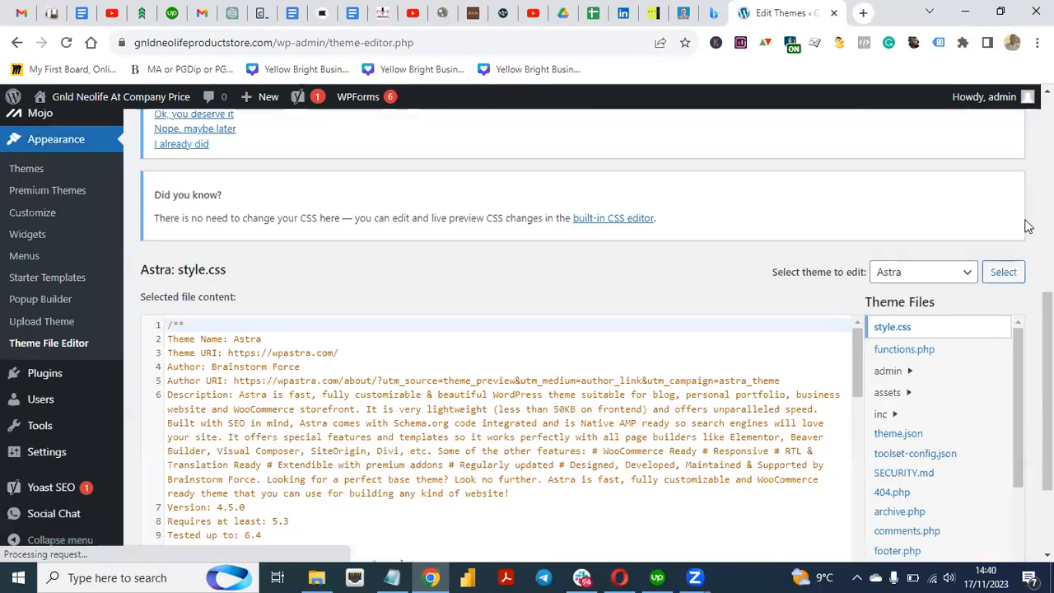
pyautogui.scroll(-2, 576, 371)
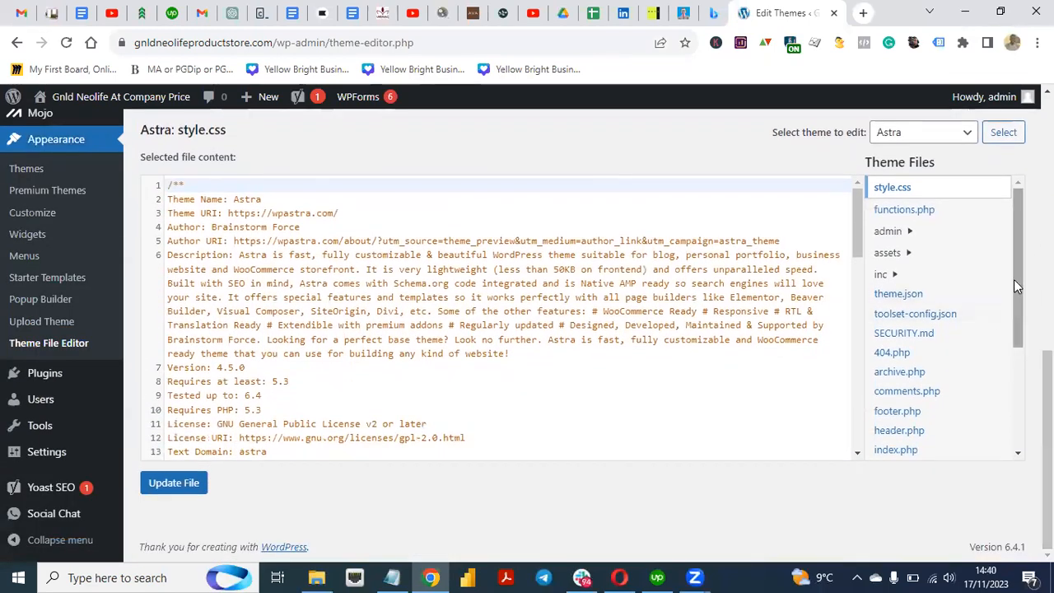
pyautogui.moveTo(1014, 276); pyautogui.dragTo(1023, 340)
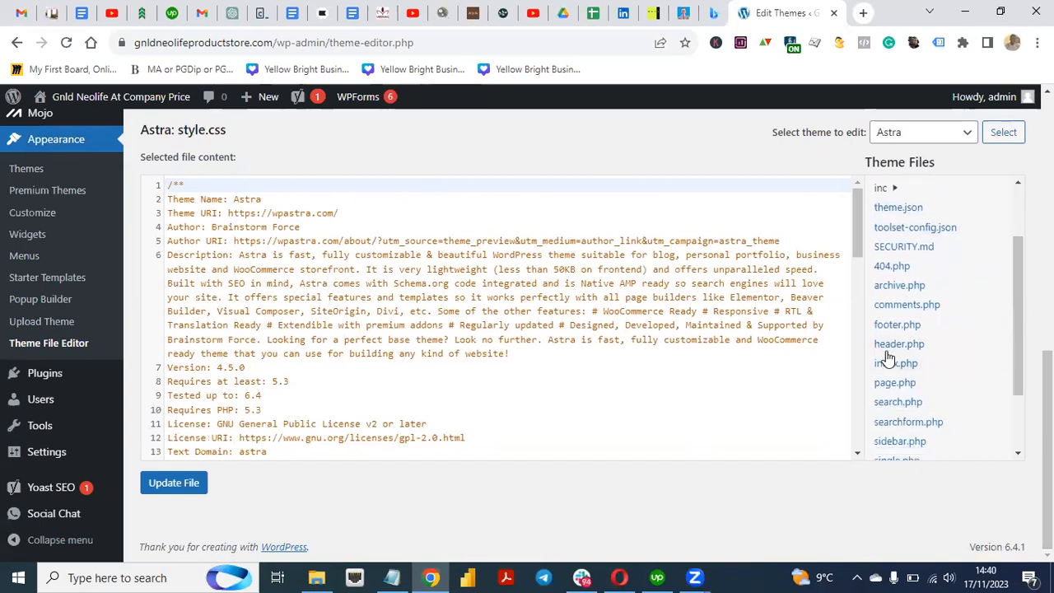
pyautogui.click(895, 349)
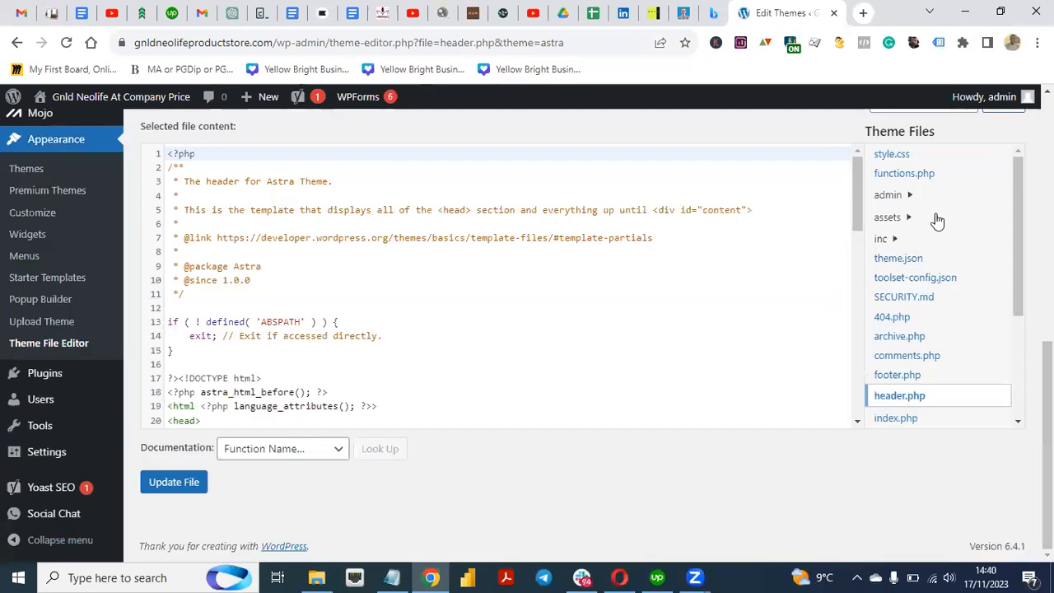
# Step: Paste Bing's verification meta tag on a new line just before the closing </head> tag in header.php, and update the file
pyautogui.moveTo(857, 194); pyautogui.dragTo(854, 267)
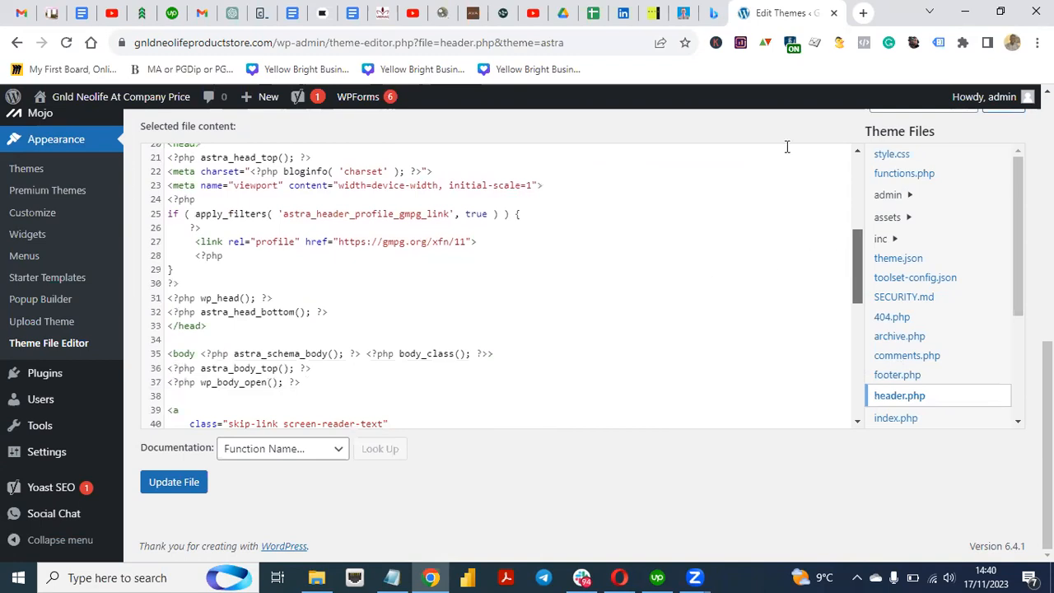
pyautogui.click(714, 13)
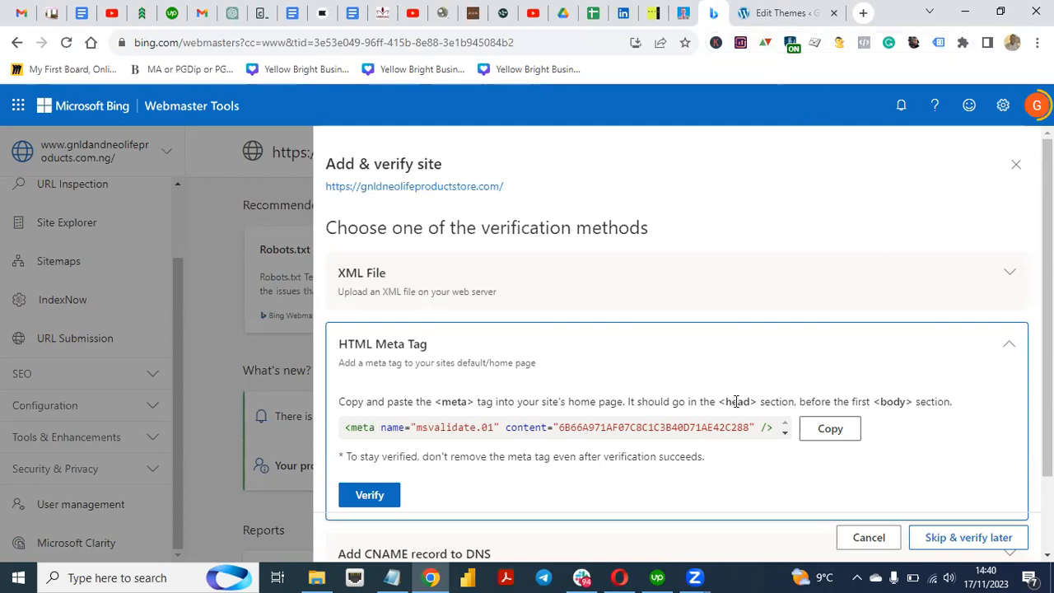
pyautogui.click(783, 12)
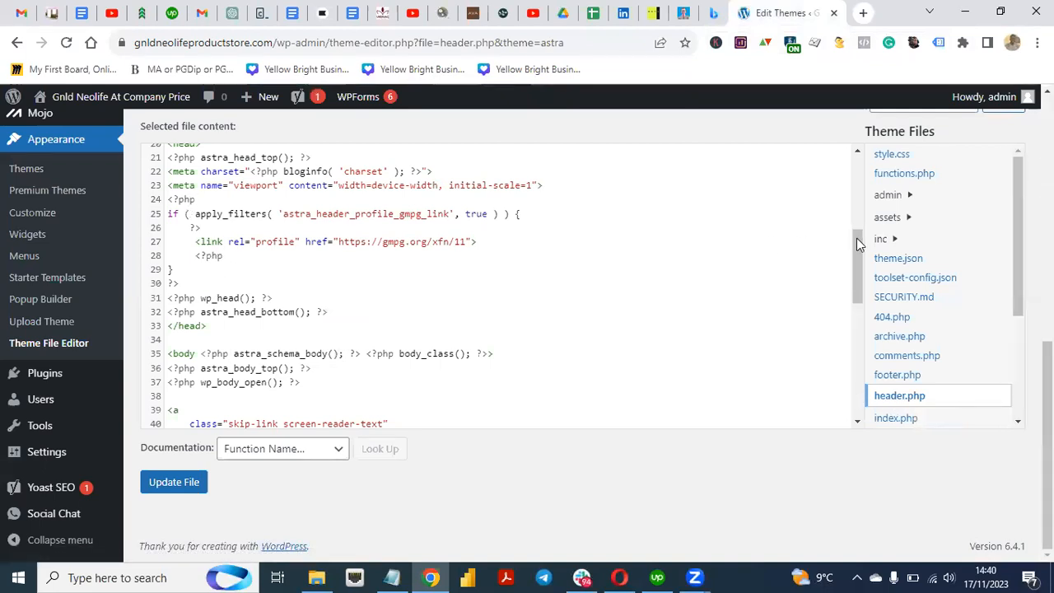
pyautogui.moveTo(857, 239); pyautogui.dragTo(857, 234)
pyautogui.click(186, 165)
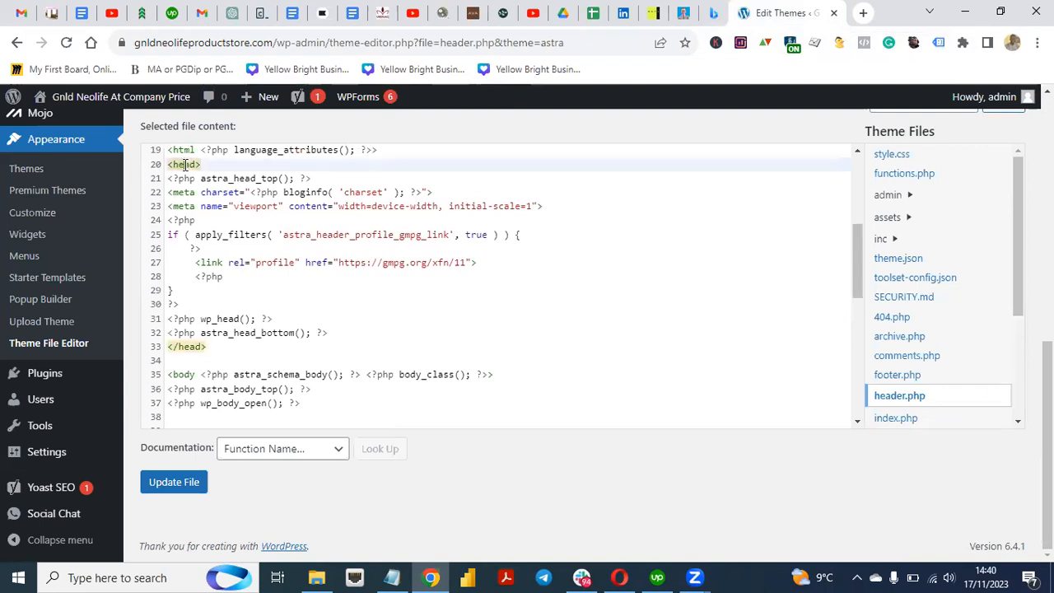
pyautogui.click(185, 346)
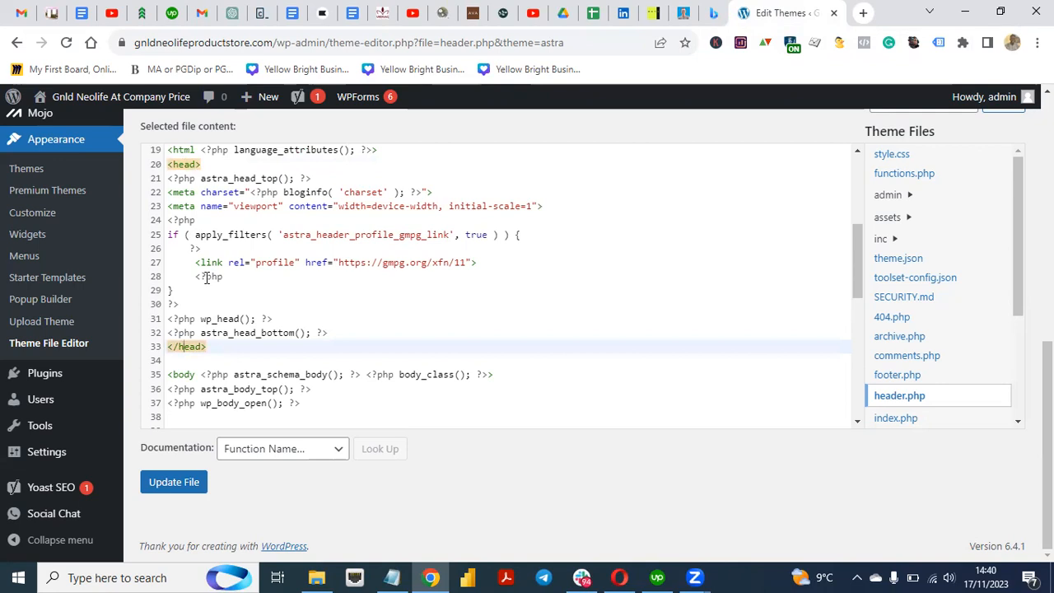
pyautogui.click(344, 330)
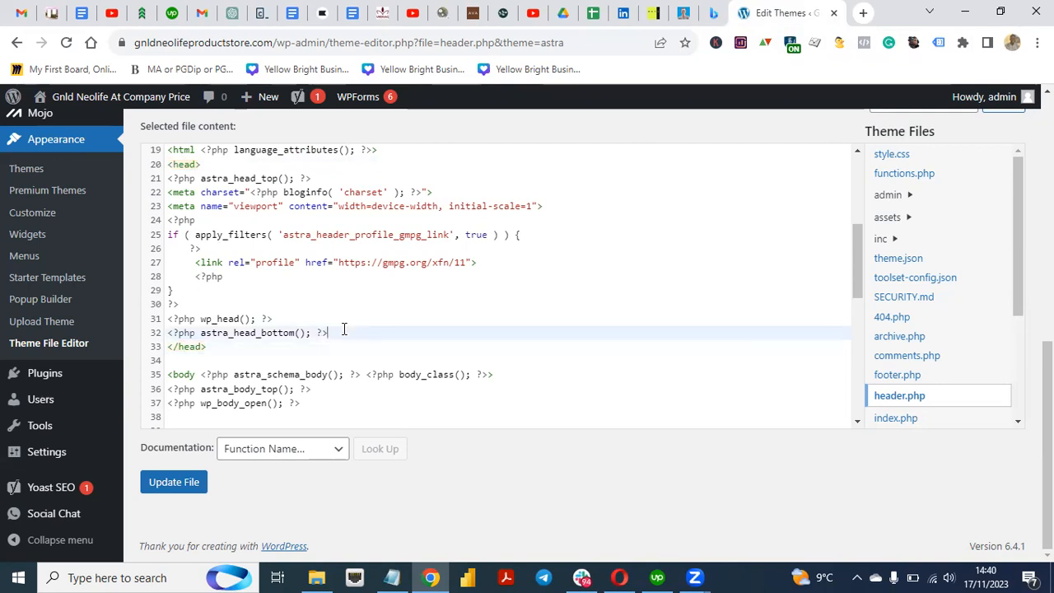
pyautogui.press('Return')
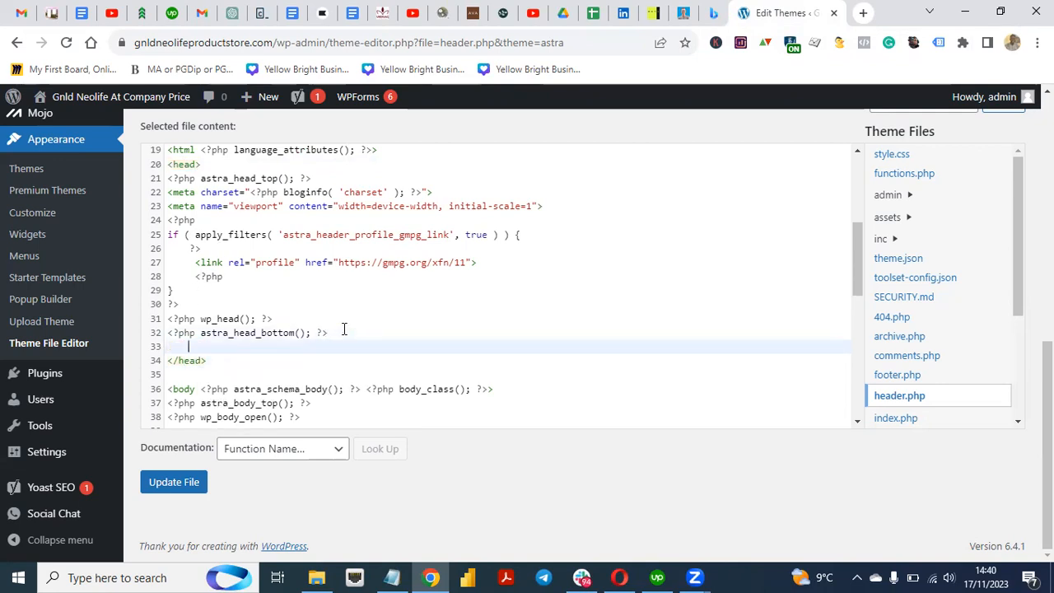
pyautogui.hotkey('ctrl', 'v')
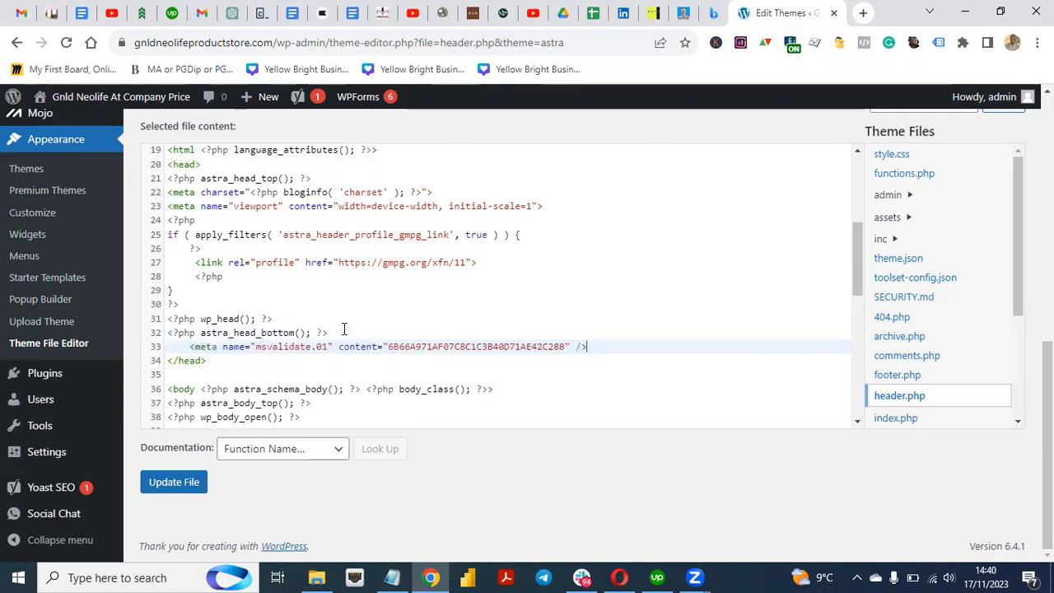
pyautogui.click(176, 164)
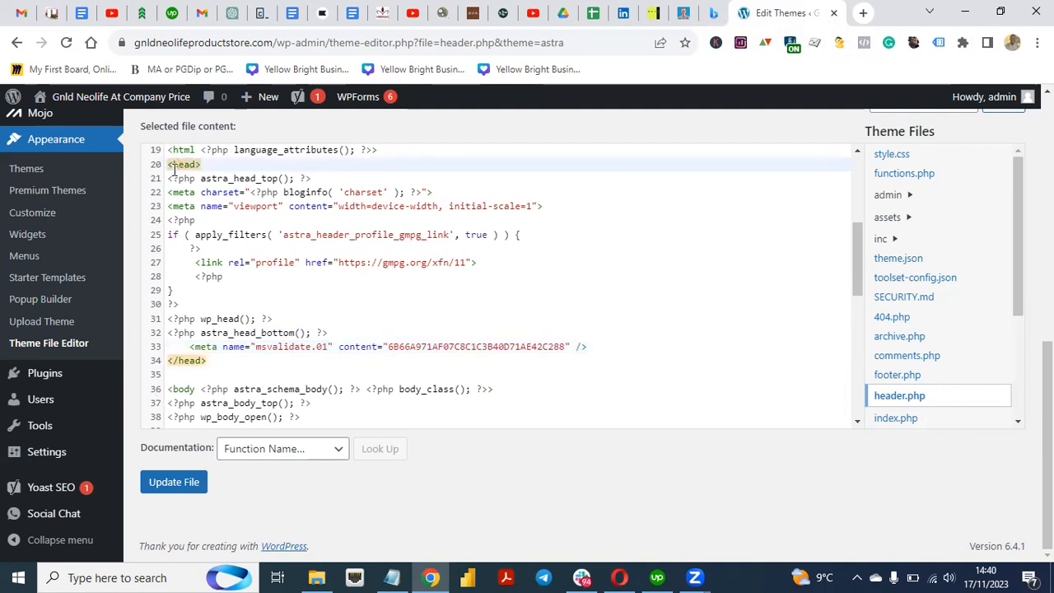
pyautogui.click(175, 483)
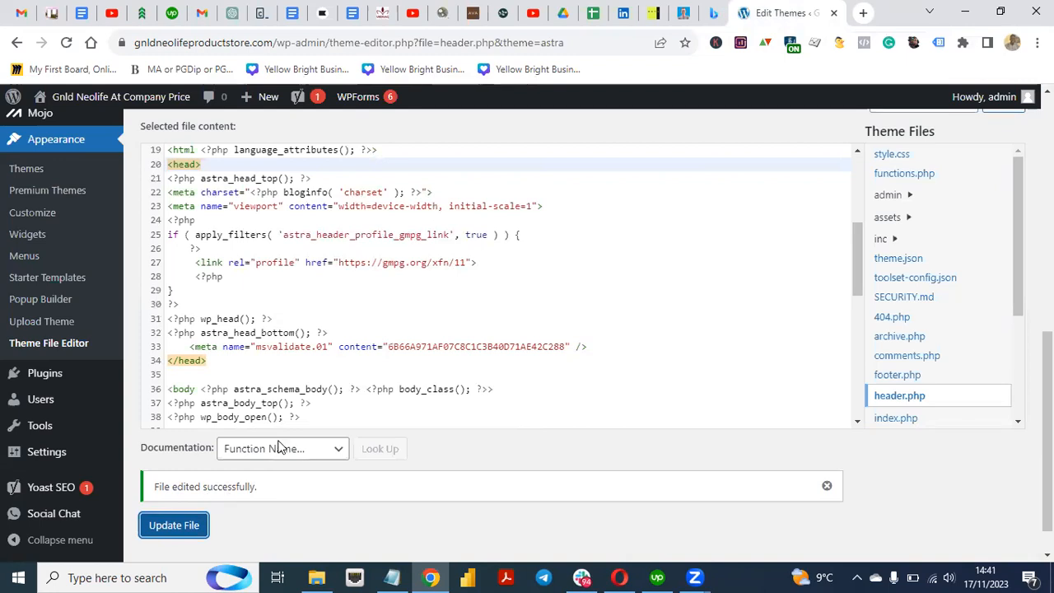
# Step: Return to Bing Webmaster Tools, verify the site with the HTML Meta Tag method and finish the site addition
pyautogui.click(713, 13)
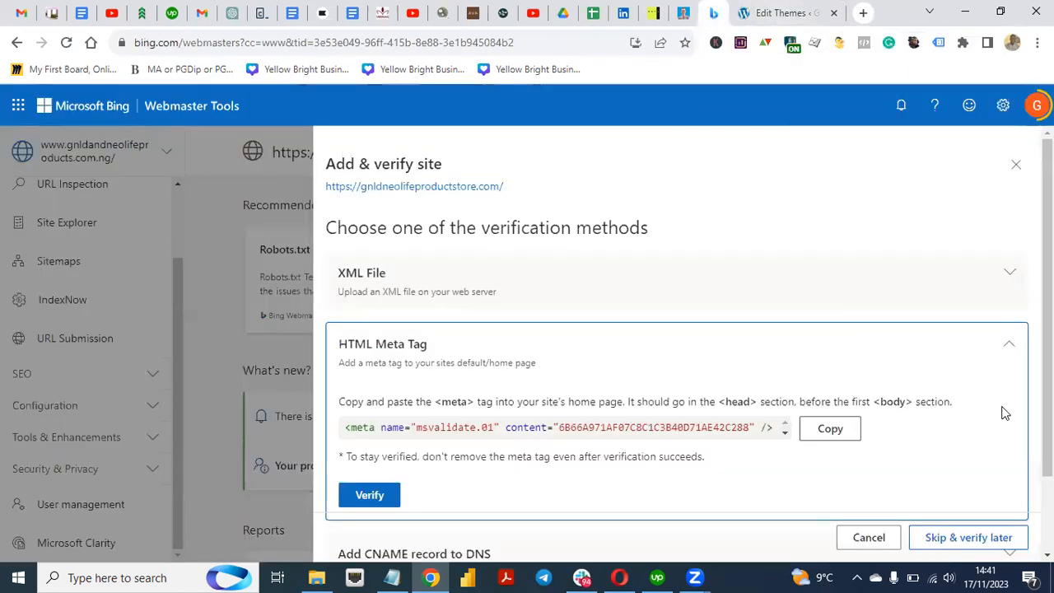
pyautogui.scroll(-2, 381, 416)
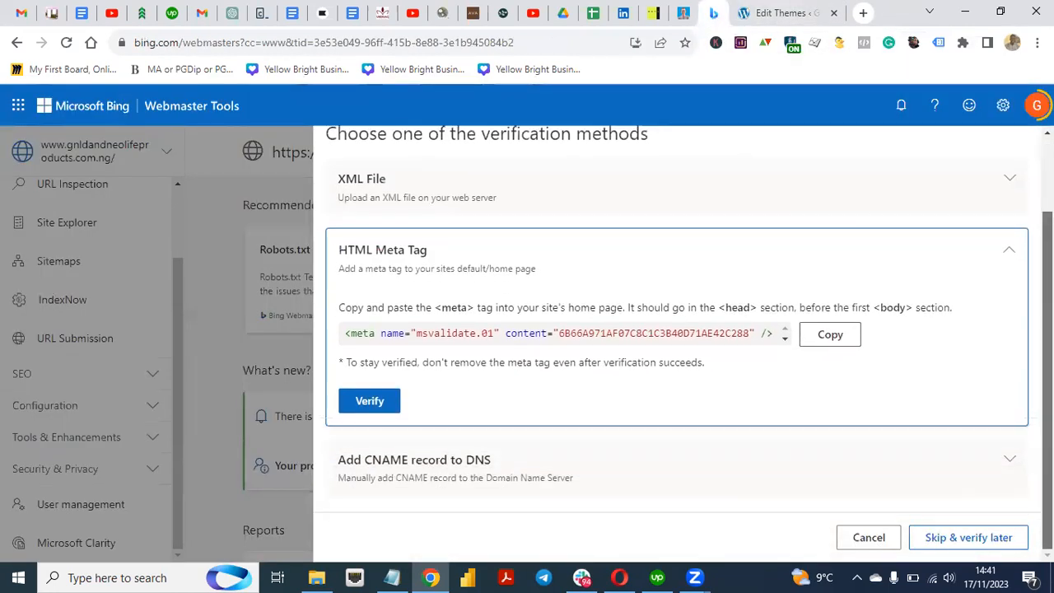
pyautogui.click(376, 409)
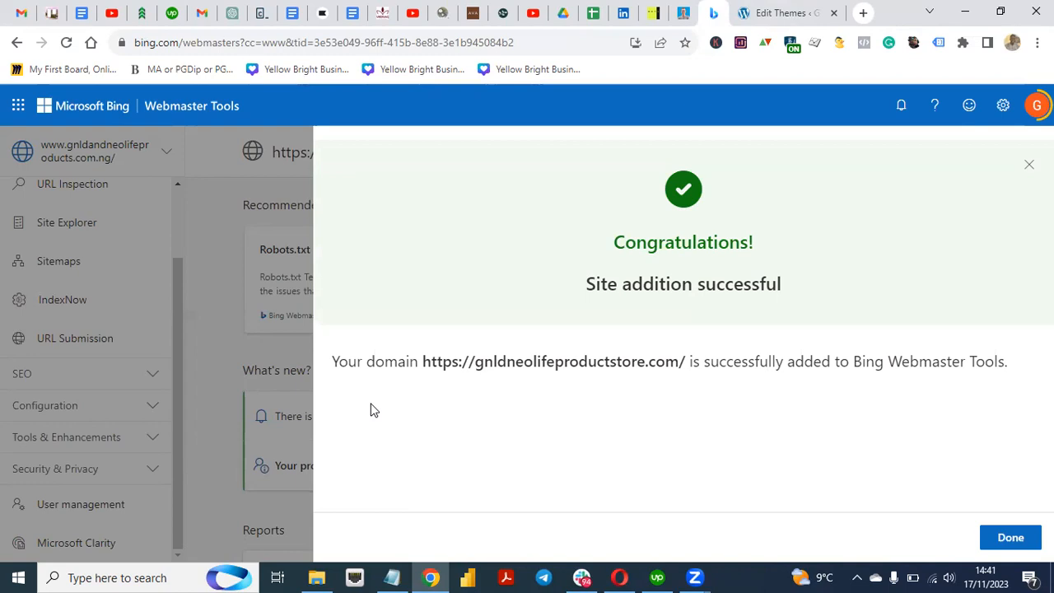
pyautogui.click(1011, 540)
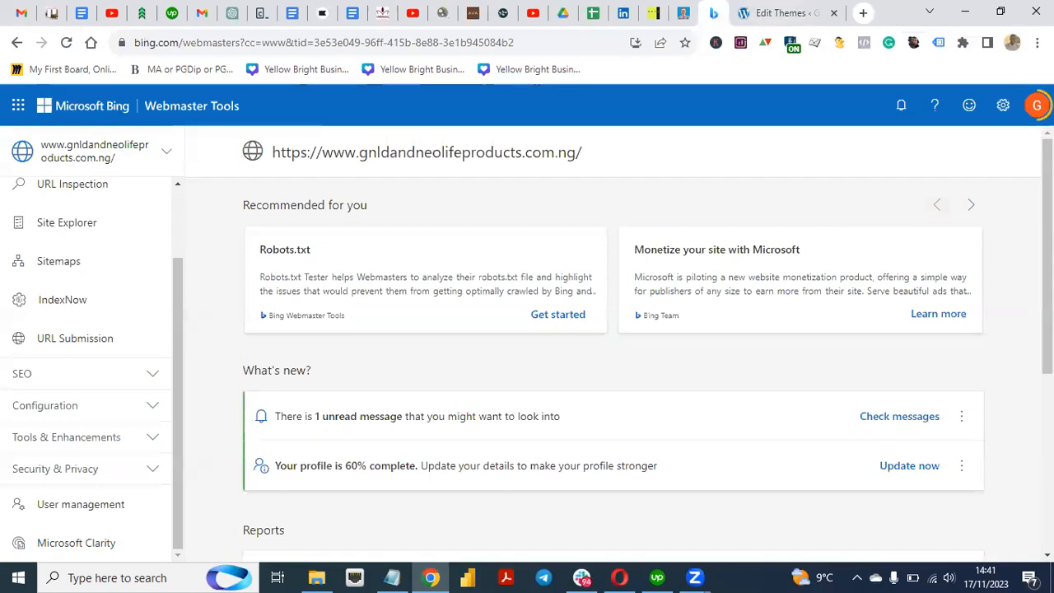
# Step: Switch to gnldneolifeproductstore.com in the site list and look over its overview page
pyautogui.moveTo(1048, 256); pyautogui.dragTo(1048, 432)
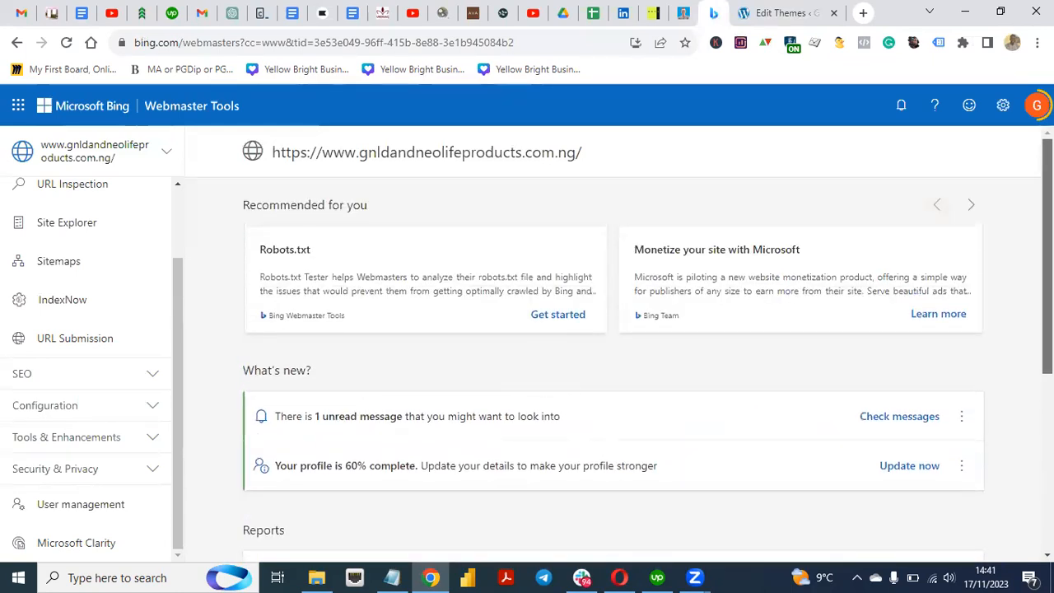
pyautogui.click(160, 158)
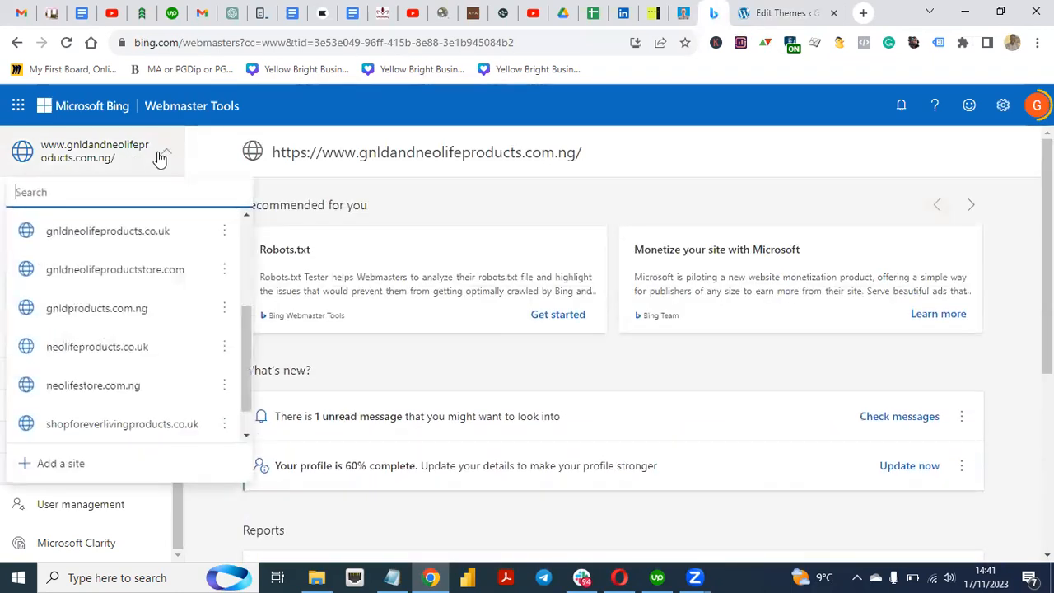
pyautogui.click(108, 275)
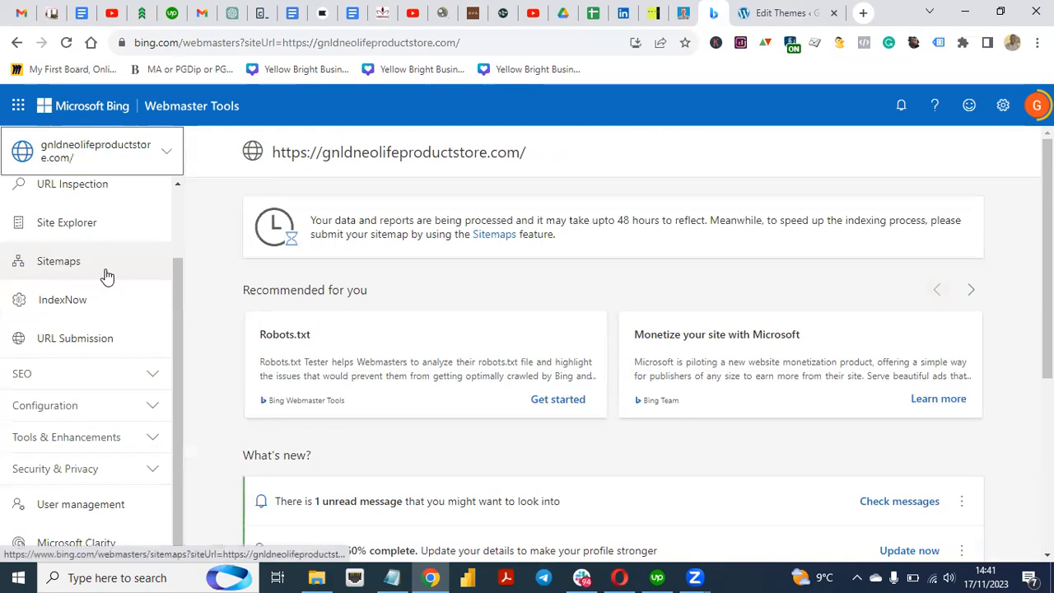
pyautogui.scroll(-4, 1030, 346)
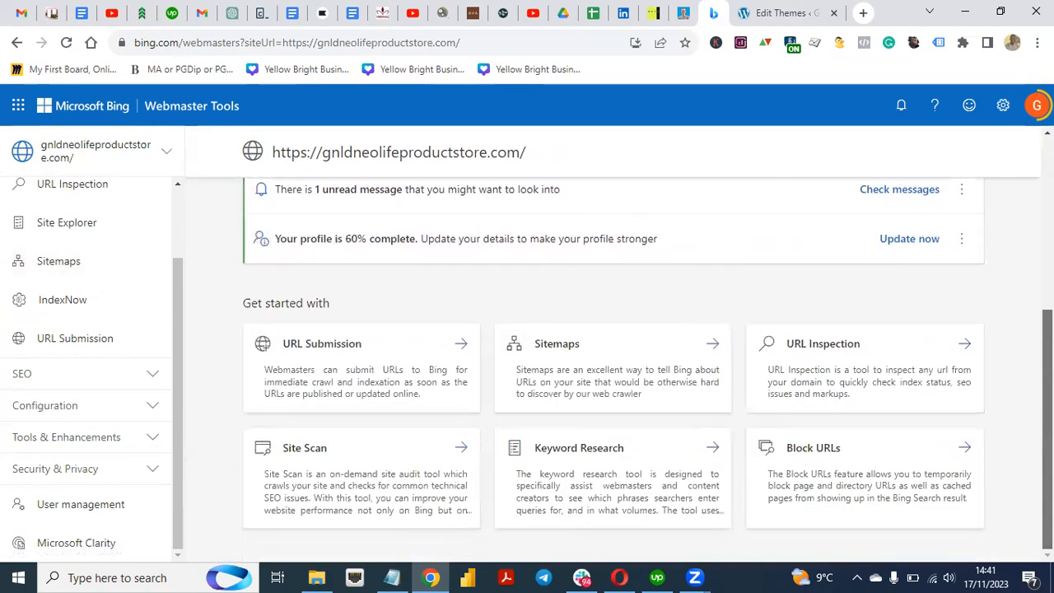
pyautogui.scroll(4, 468, 326)
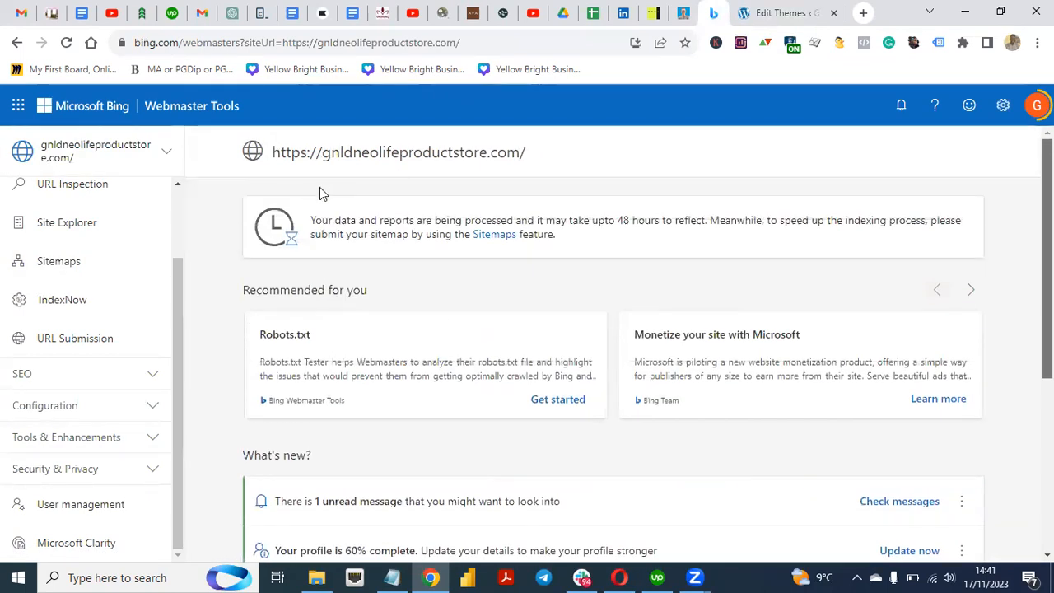
# Step: Delete gnldneolifeproductstore.com from the site list, confirming with the text gnldneolifeproductstore, and reopen the site list
pyautogui.click(172, 165)
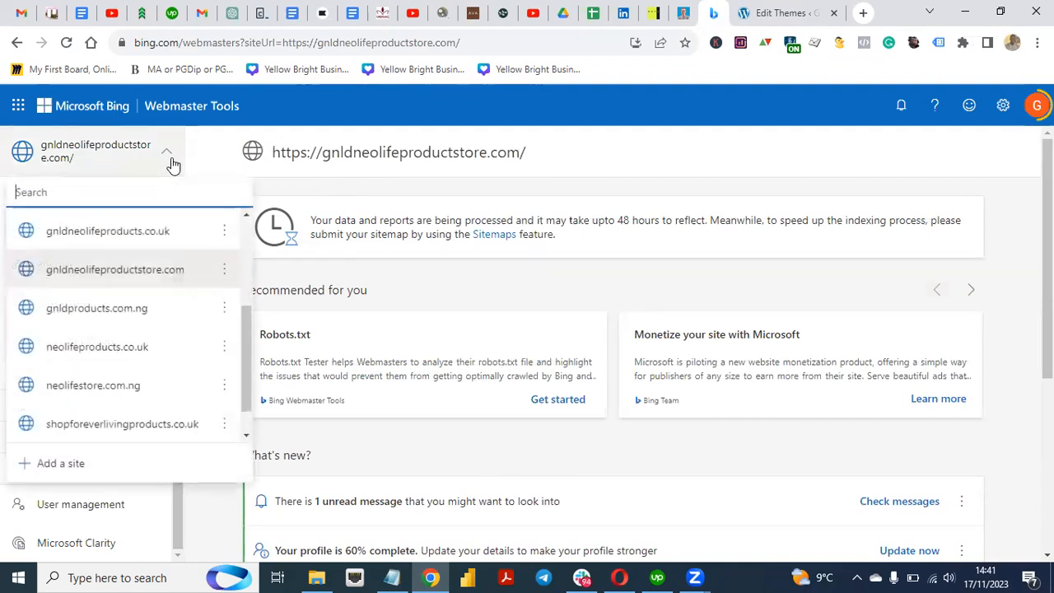
pyautogui.moveTo(244, 361); pyautogui.dragTo(255, 290)
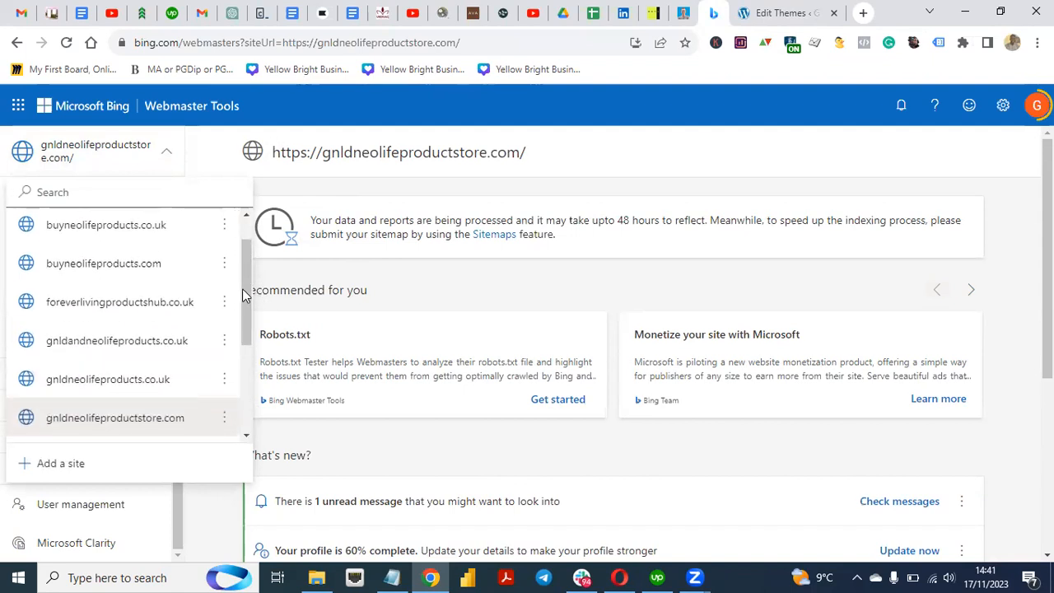
pyautogui.moveTo(242, 289)
pyautogui.mouseDown()
pyautogui.moveTo(242, 249)
pyautogui.moveTo(245, 286)
pyautogui.mouseUp()
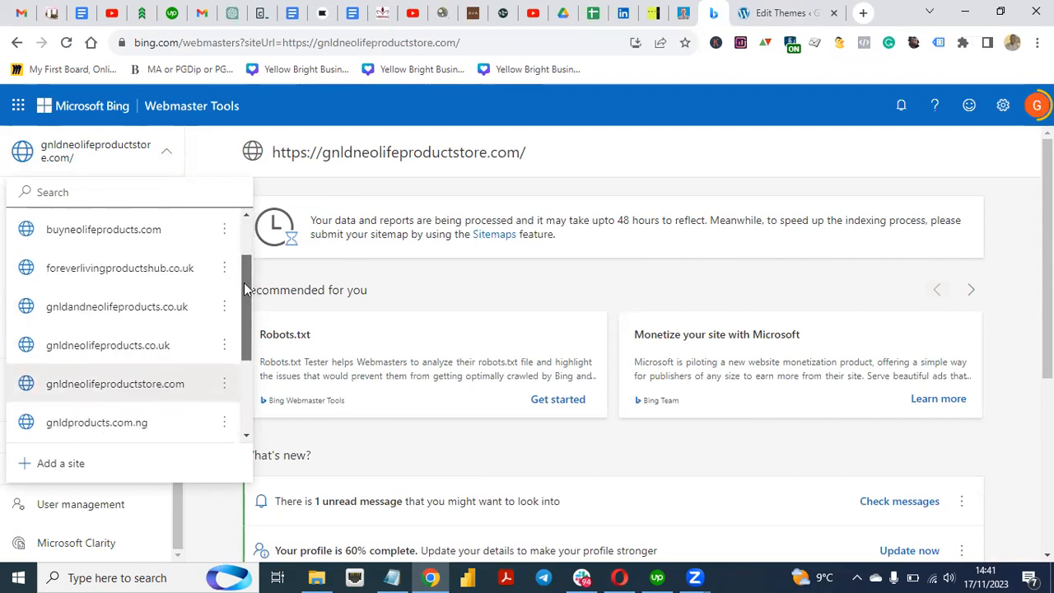
pyautogui.click(224, 384)
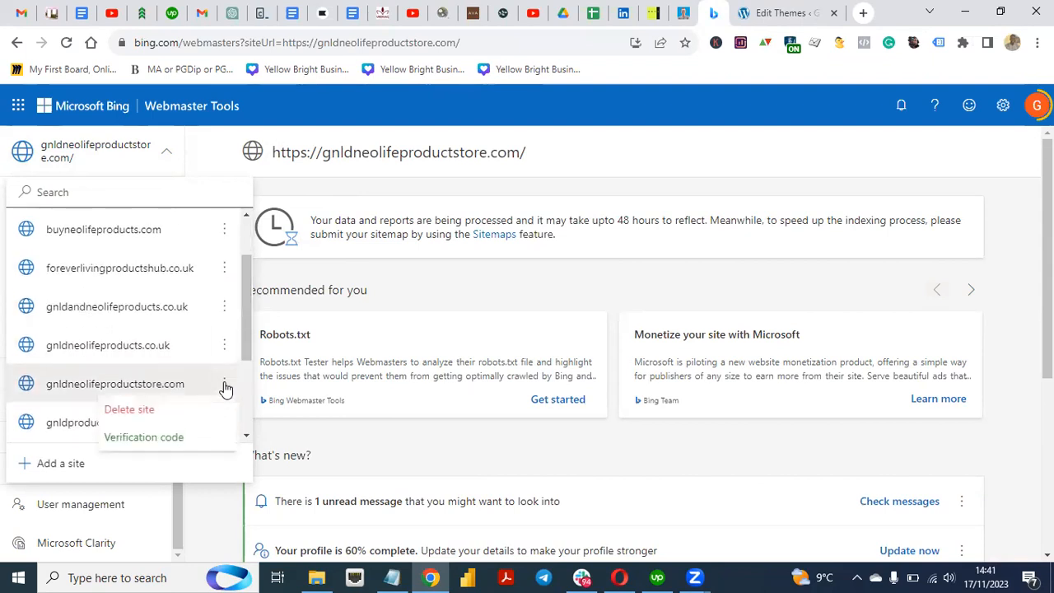
pyautogui.click(173, 412)
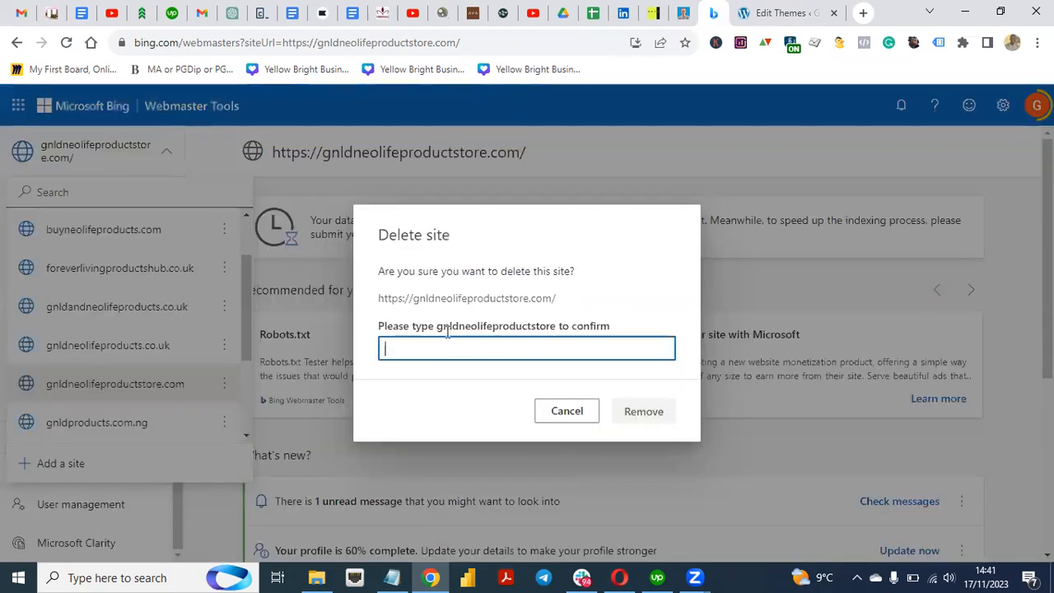
pyautogui.moveTo(438, 326); pyautogui.dragTo(555, 327)
pyautogui.moveTo(437, 327); pyautogui.dragTo(557, 327)
pyautogui.hotkey('ctrl', 'c')
pyautogui.click(496, 353)
pyautogui.hotkey('ctrl', 'v')
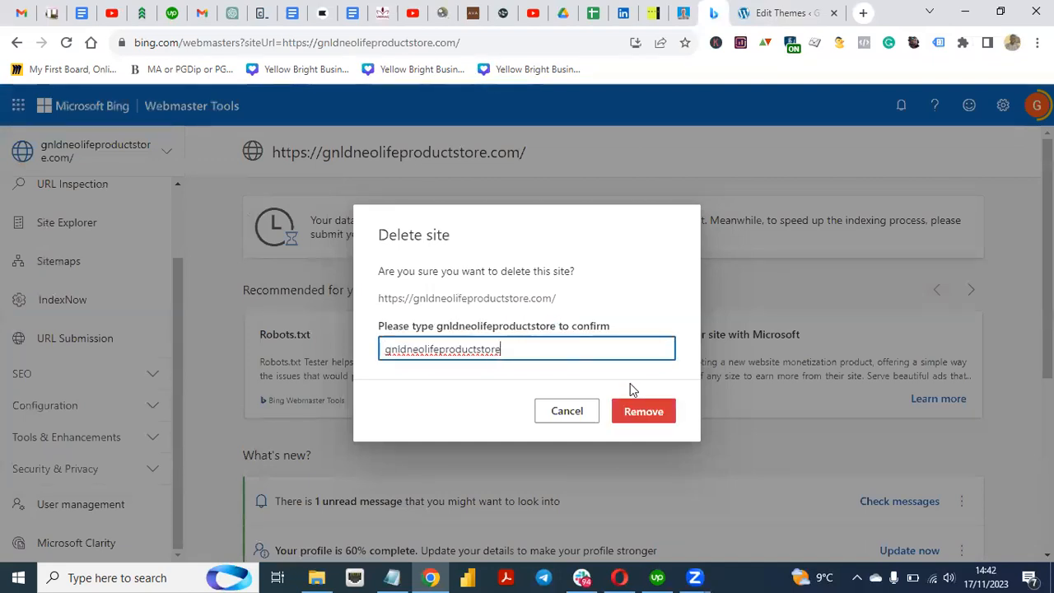
pyautogui.click(639, 409)
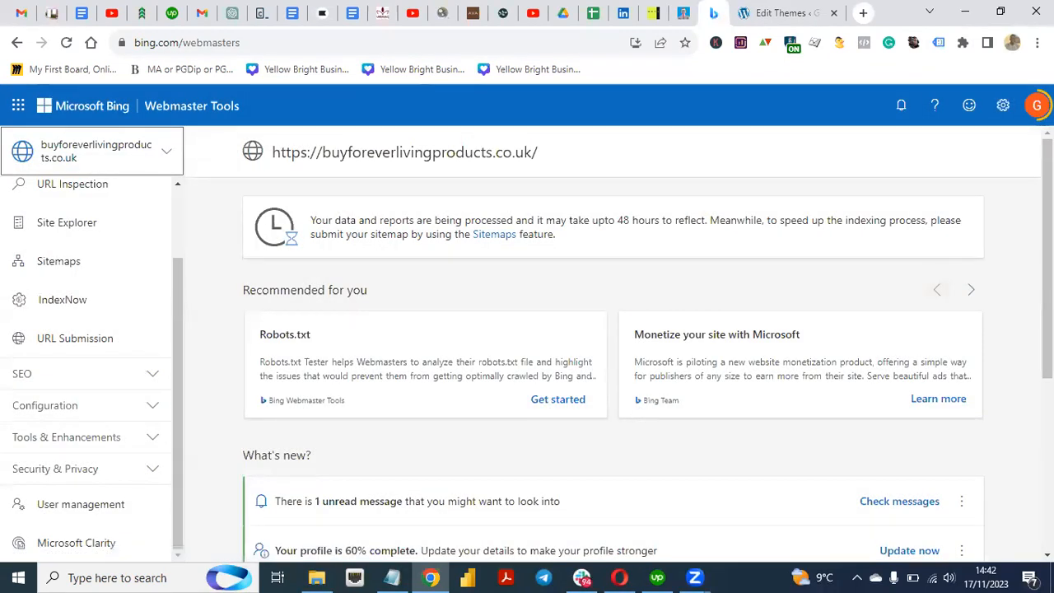
pyautogui.click(169, 155)
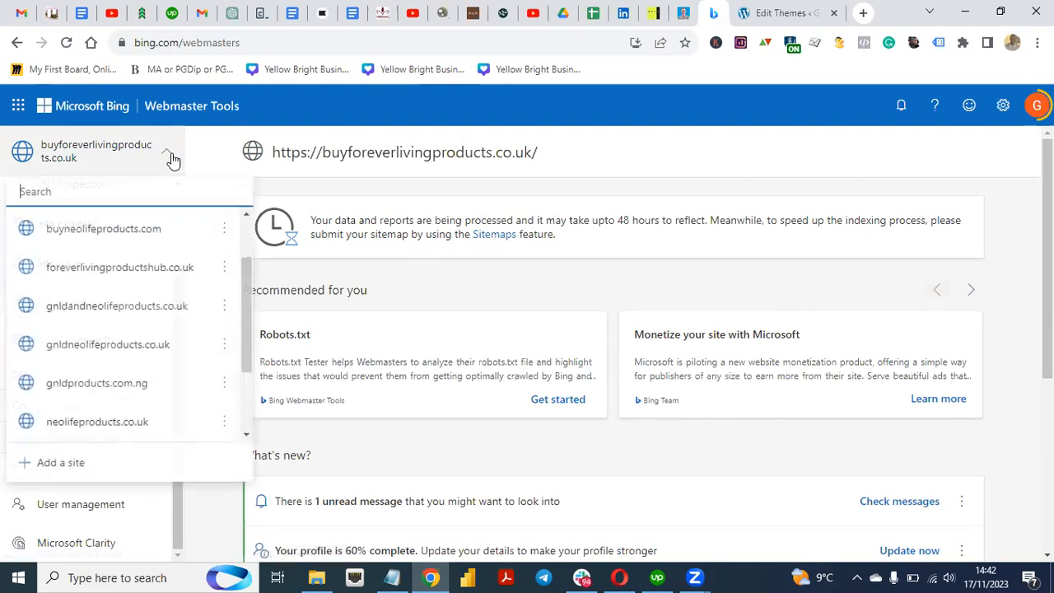
# Step: Start adding a site with the Google Search Console import method and review what data will be imported
pyautogui.click(60, 464)
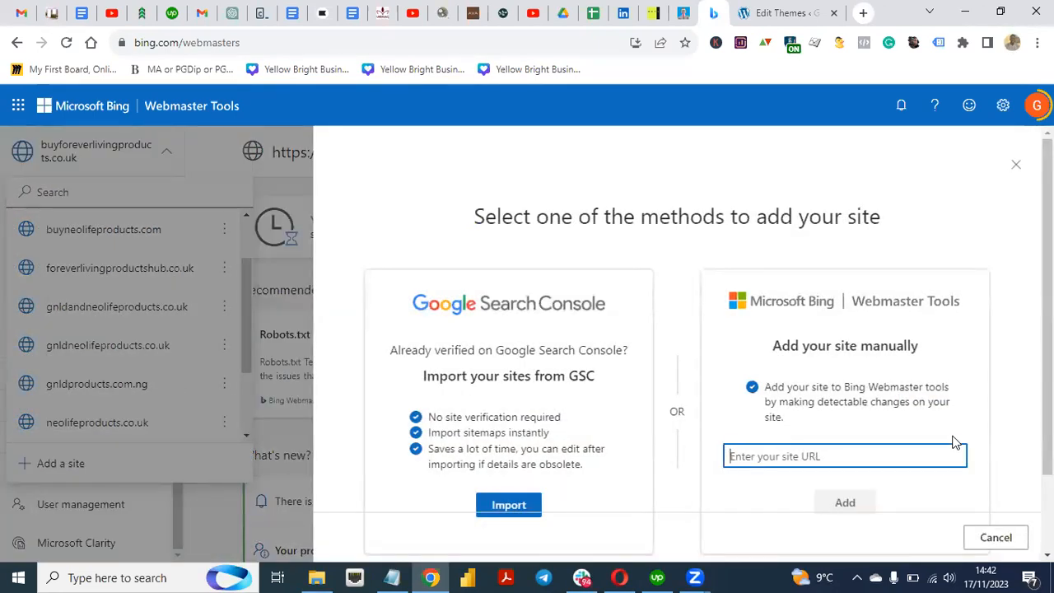
pyautogui.scroll(-1, 707, 348)
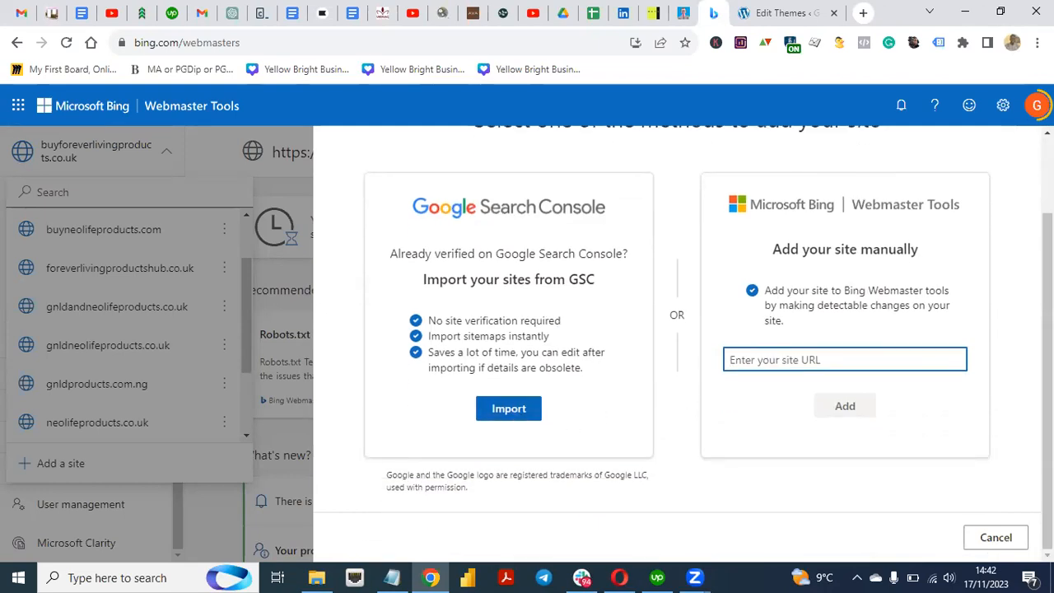
pyautogui.scroll(1, 839, 373)
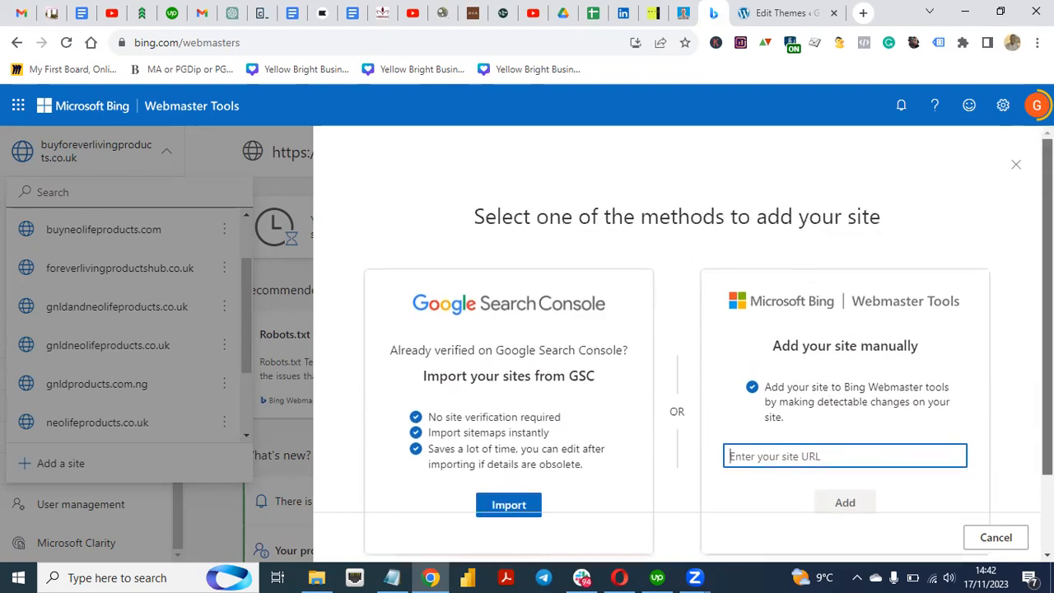
pyautogui.scroll(-1, 708, 341)
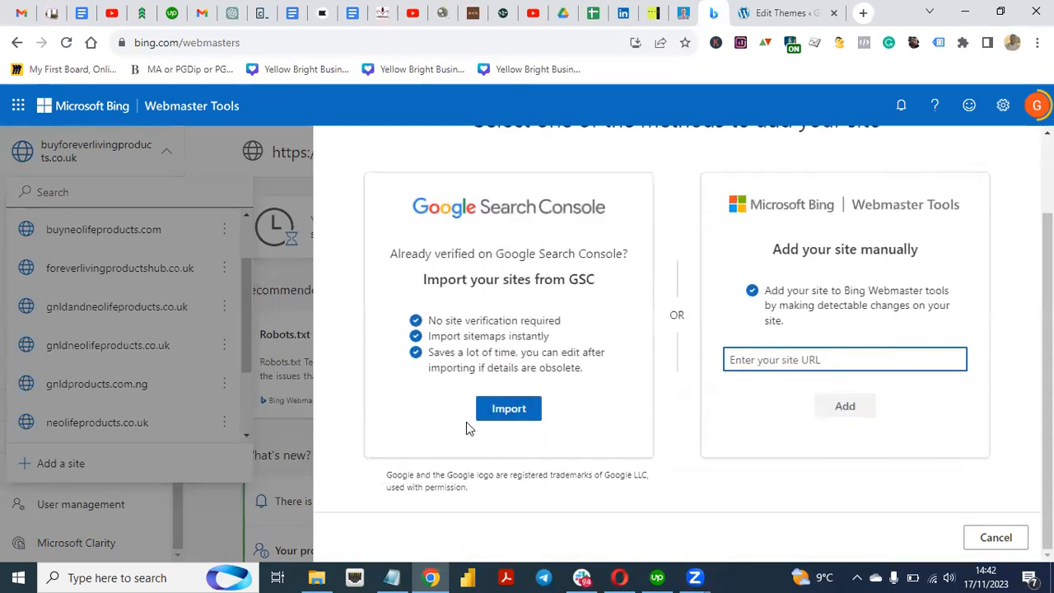
pyautogui.click(507, 410)
pyautogui.click(509, 504)
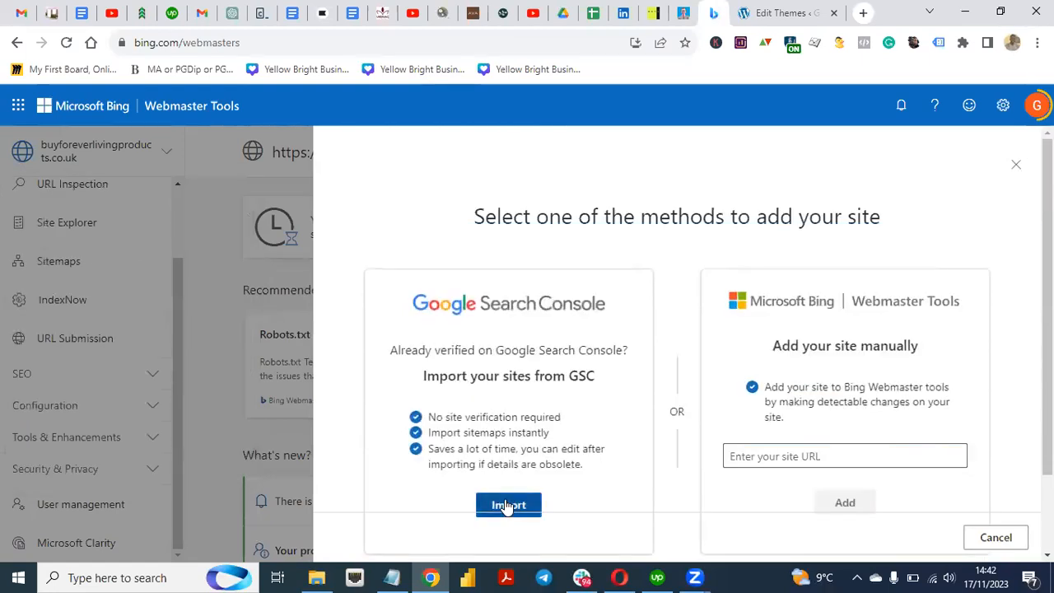
pyautogui.scroll(-1, 689, 338)
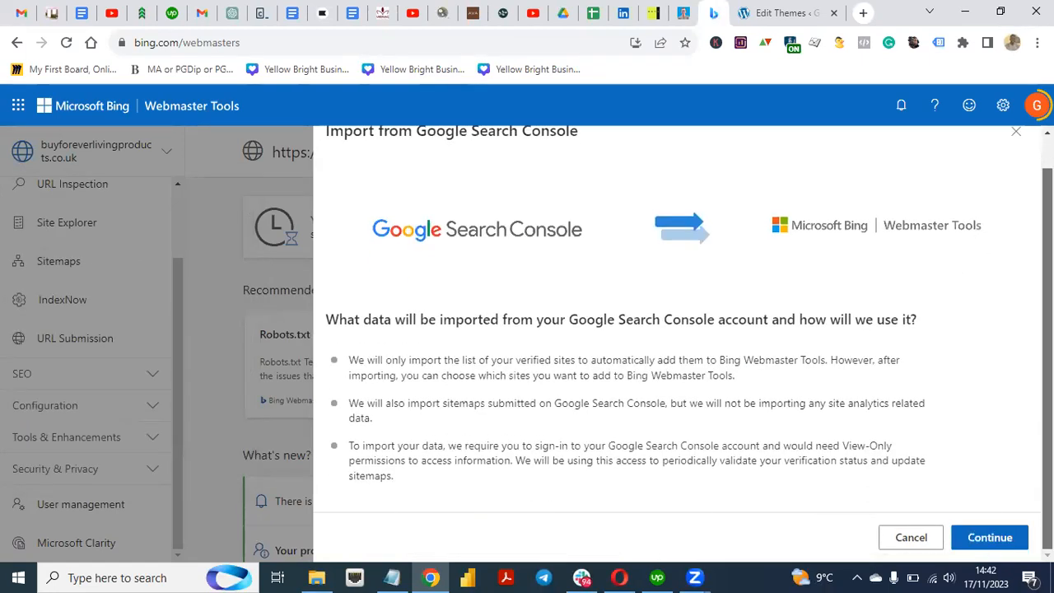
# Step: Continue the import and authorize Bing with the Gnld Neolife Google account that holds the site
pyautogui.click(992, 538)
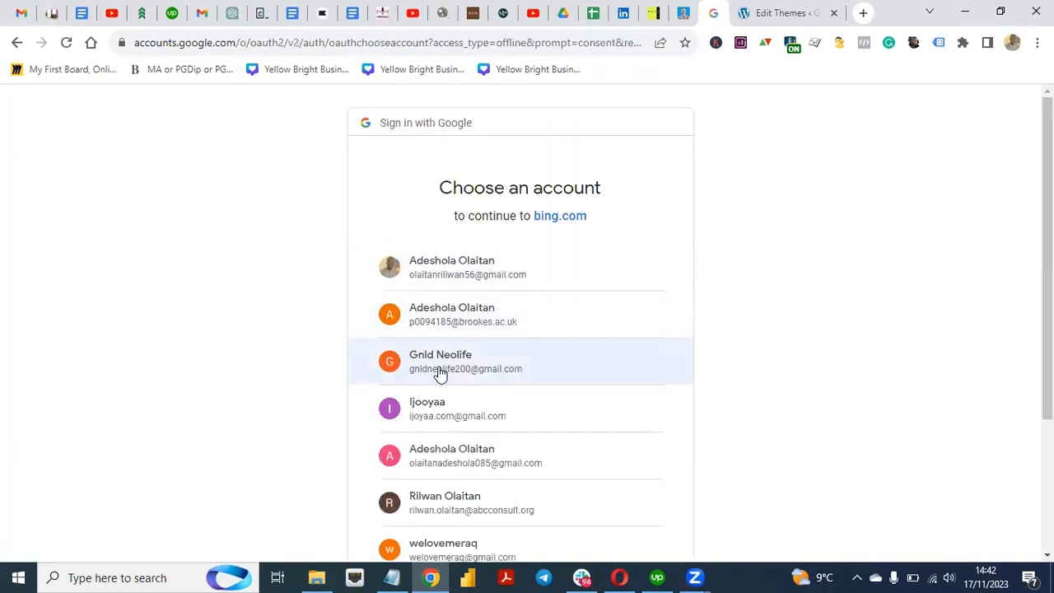
pyautogui.click(469, 369)
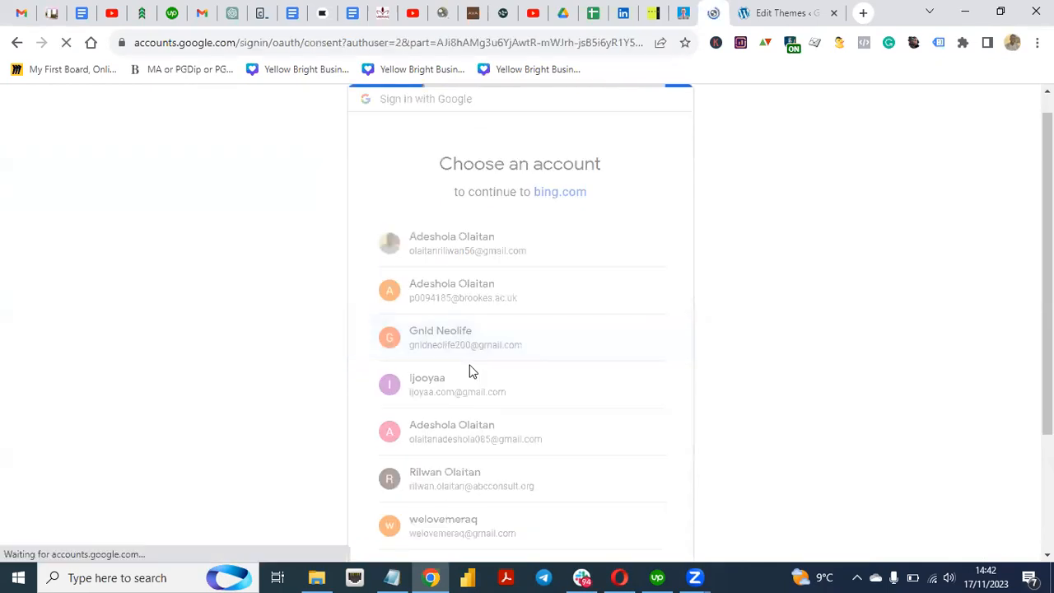
pyautogui.click(591, 512)
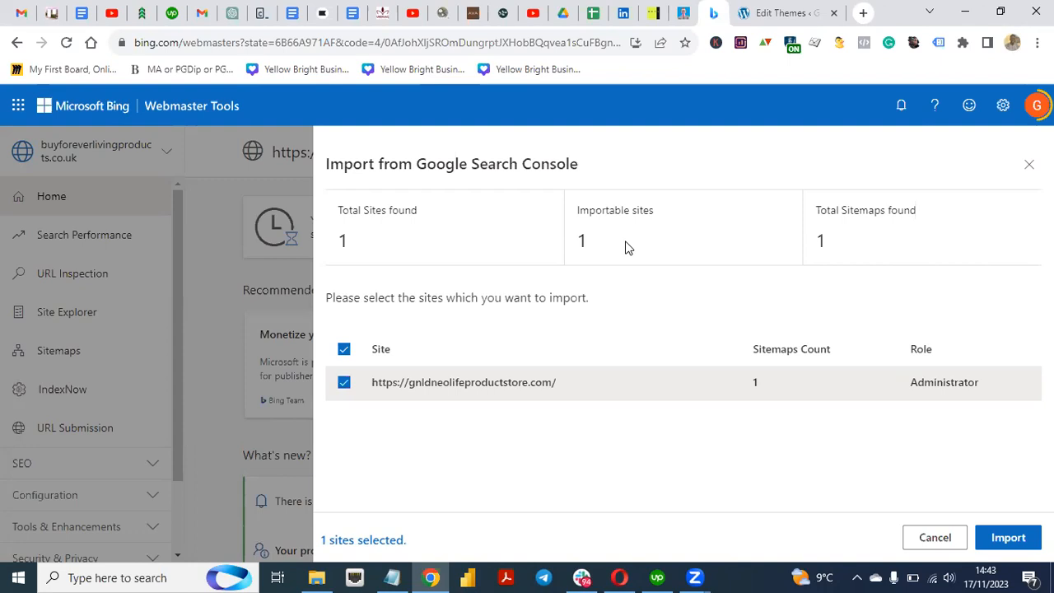
pyautogui.click(774, 13)
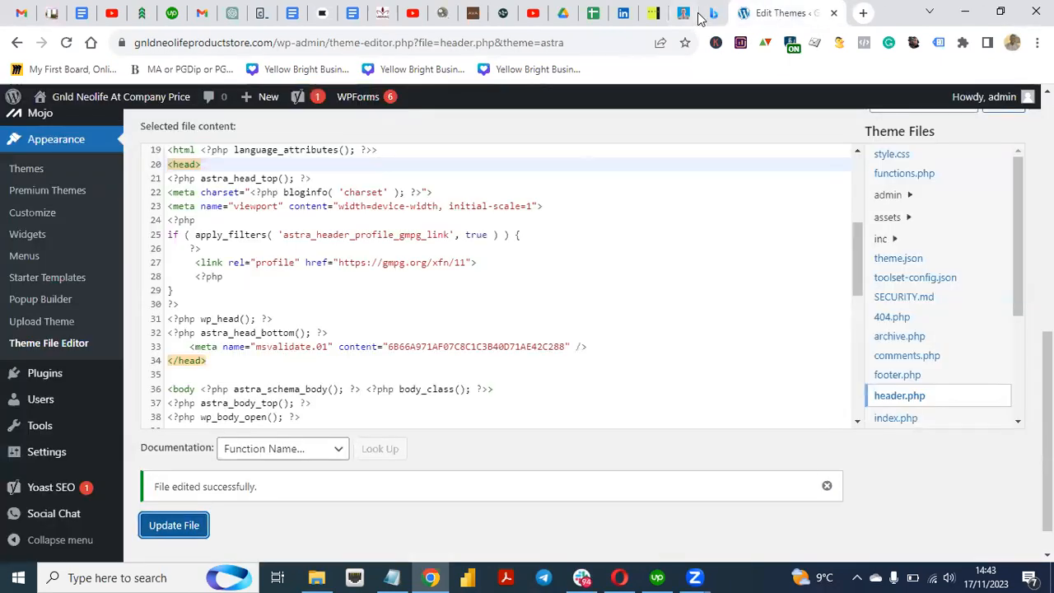
pyautogui.click(723, 13)
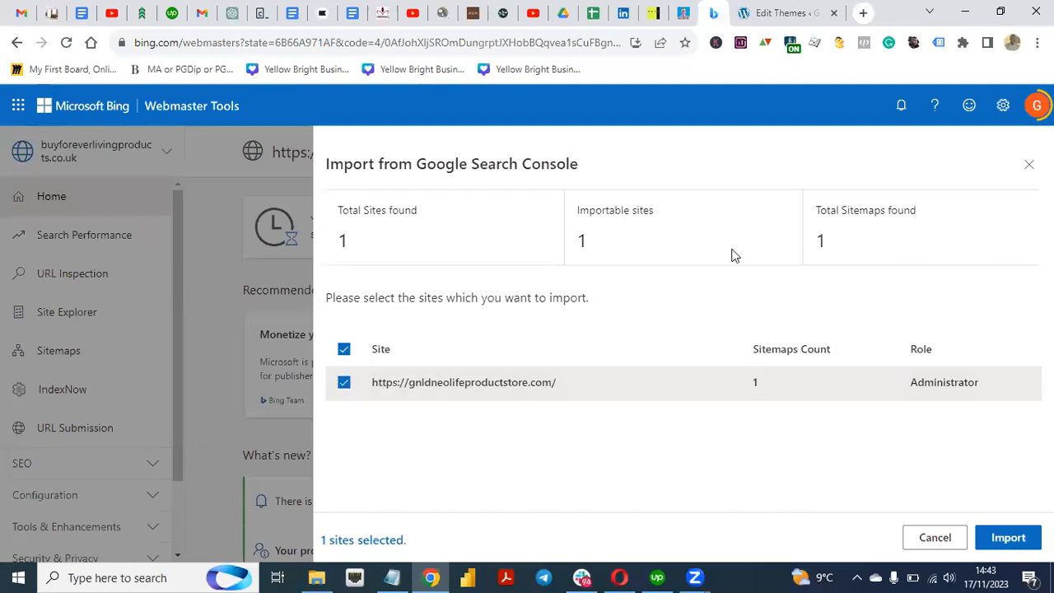
pyautogui.click(1006, 537)
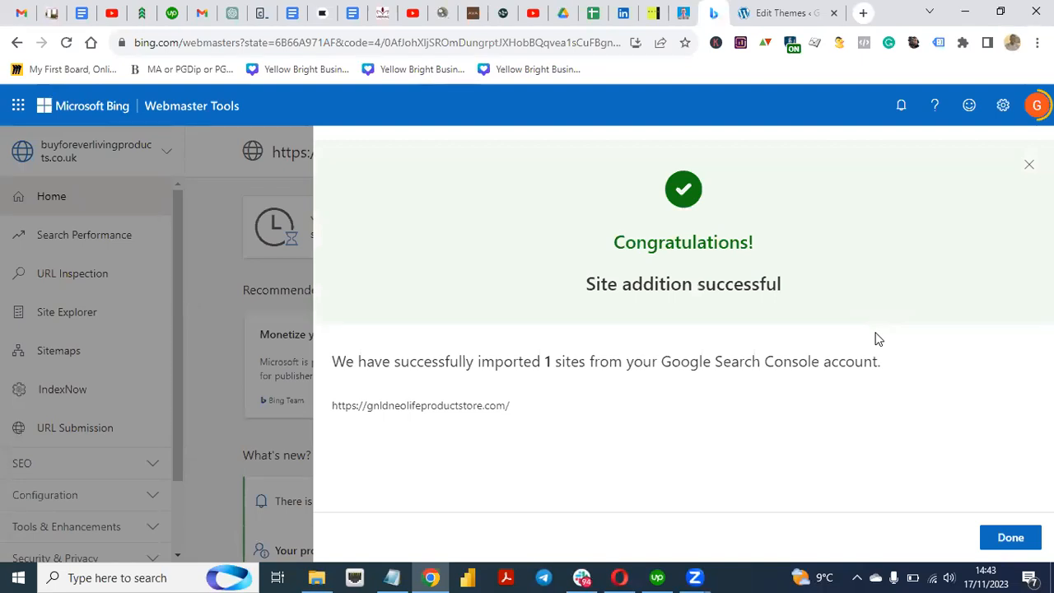
pyautogui.click(1011, 539)
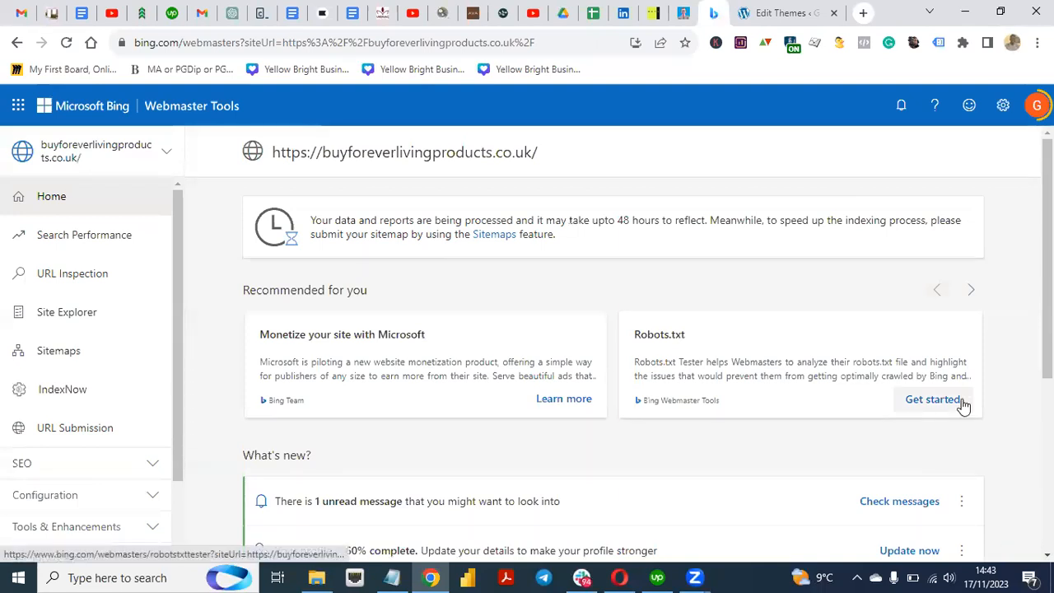
# Step: Open the imported gnldneolifeproductstore.com from the site list and compare with the verification tag in WordPress's header.php
pyautogui.click(167, 157)
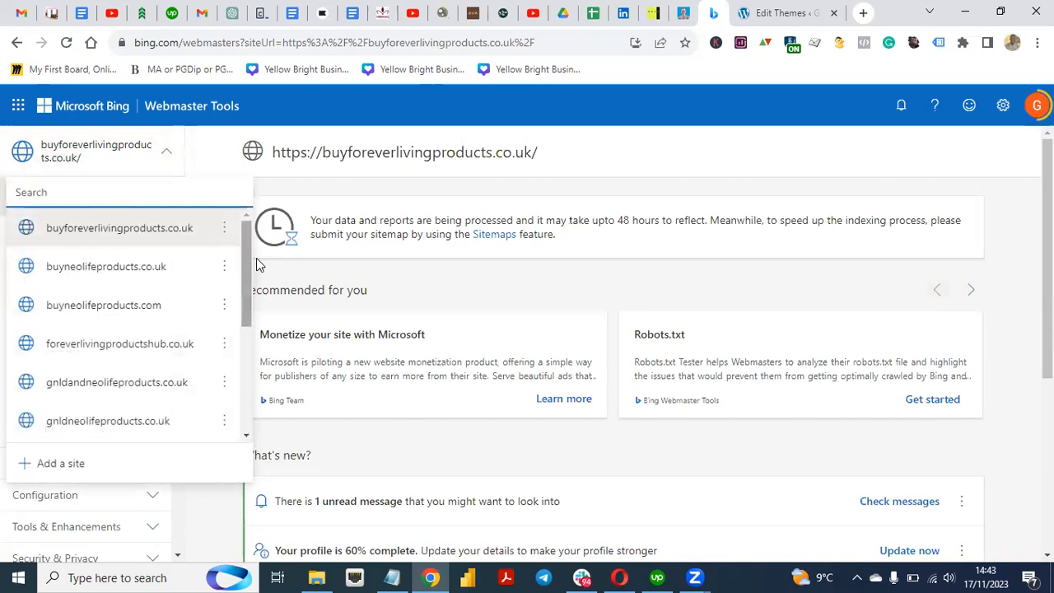
pyautogui.moveTo(247, 268); pyautogui.dragTo(247, 340)
pyautogui.click(115, 296)
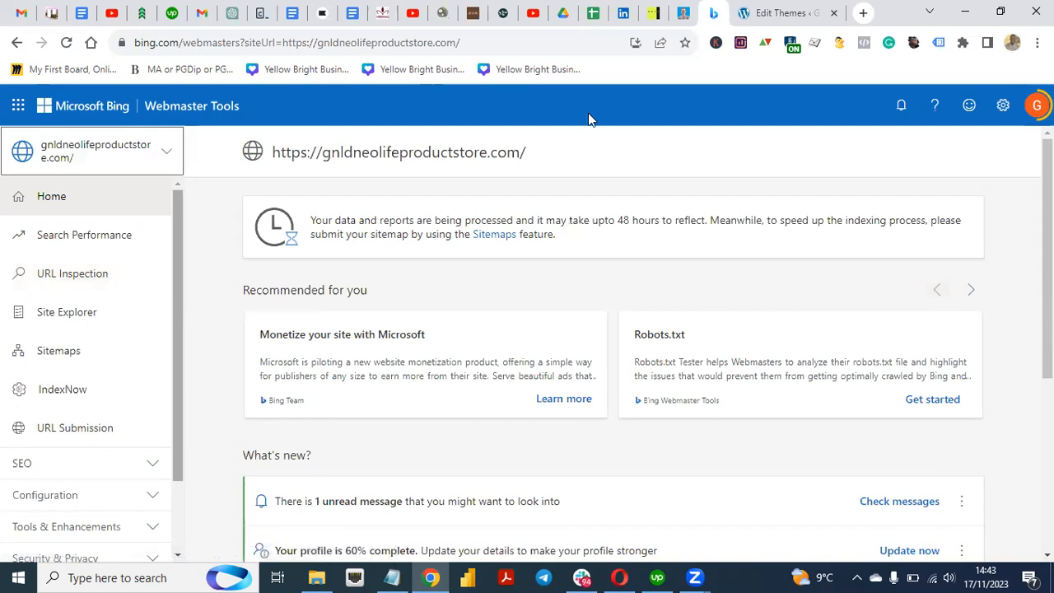
pyautogui.click(778, 12)
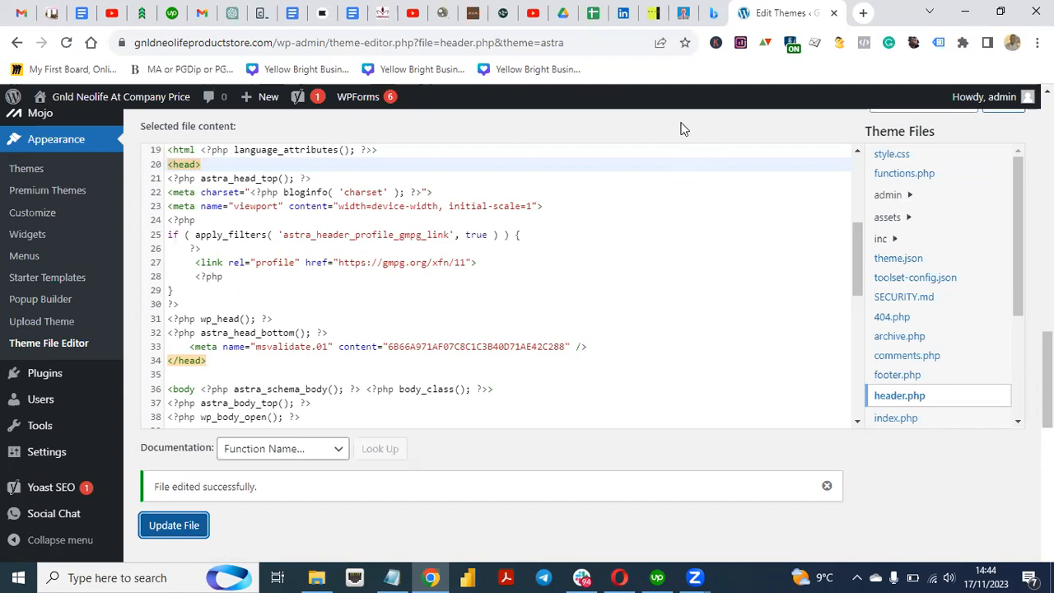
pyautogui.click(714, 13)
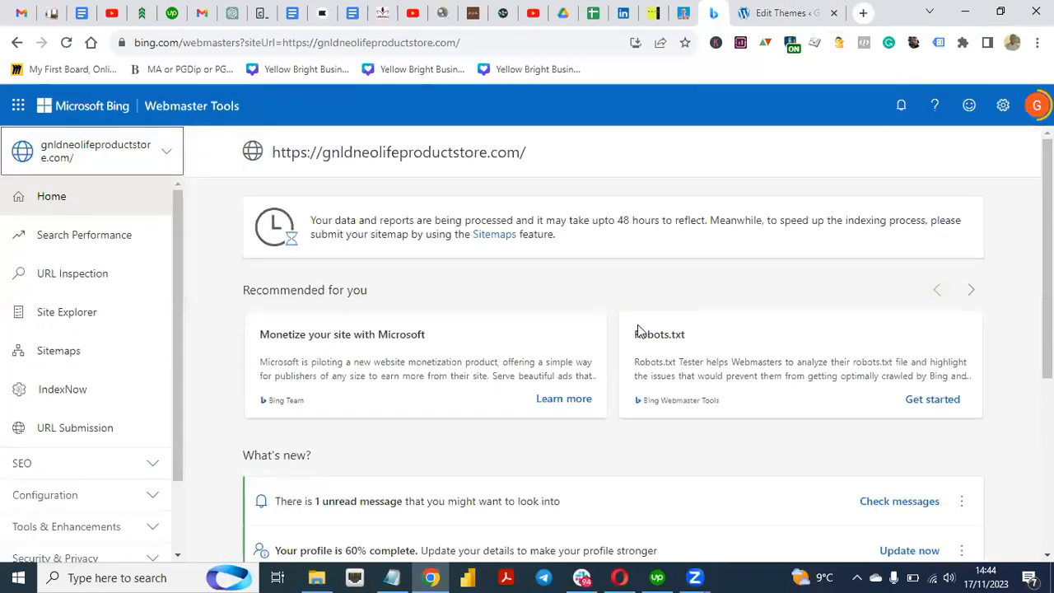